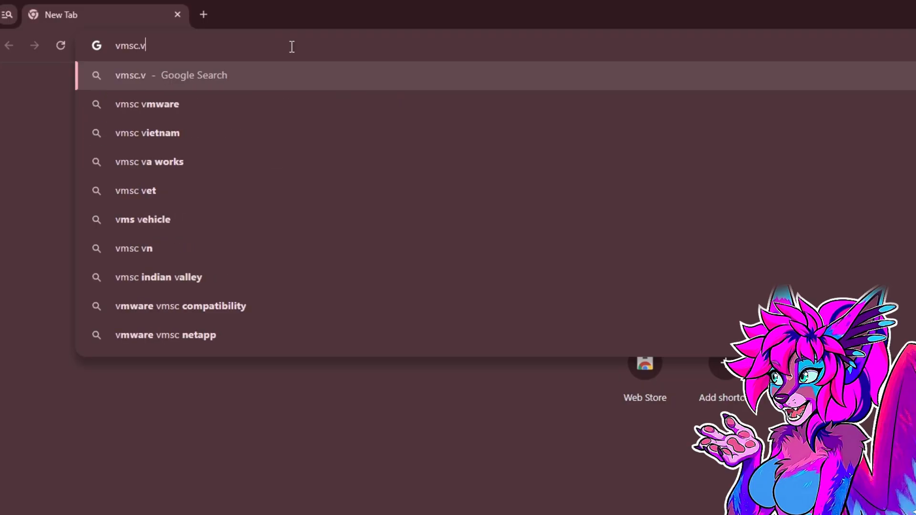
Open the website vmsc.vryionic.com and look over the feature overview on its home page.
text(.com)
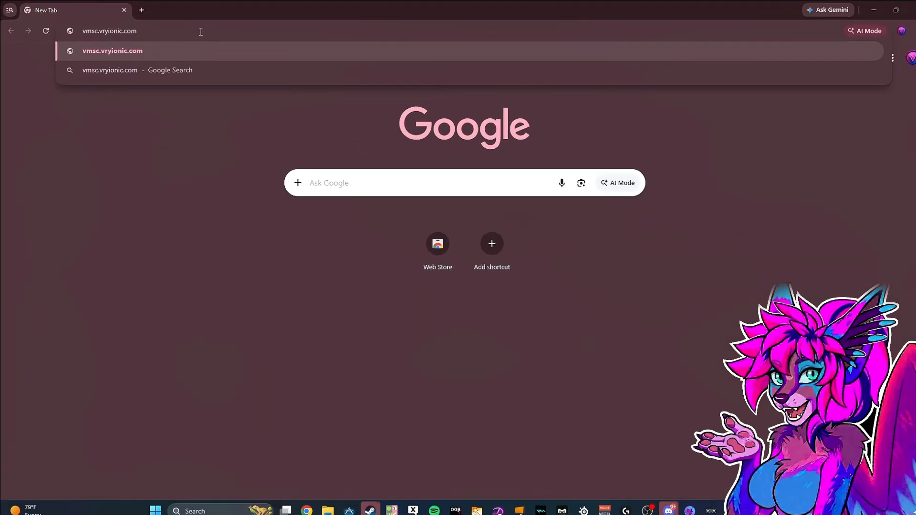
key(Return)
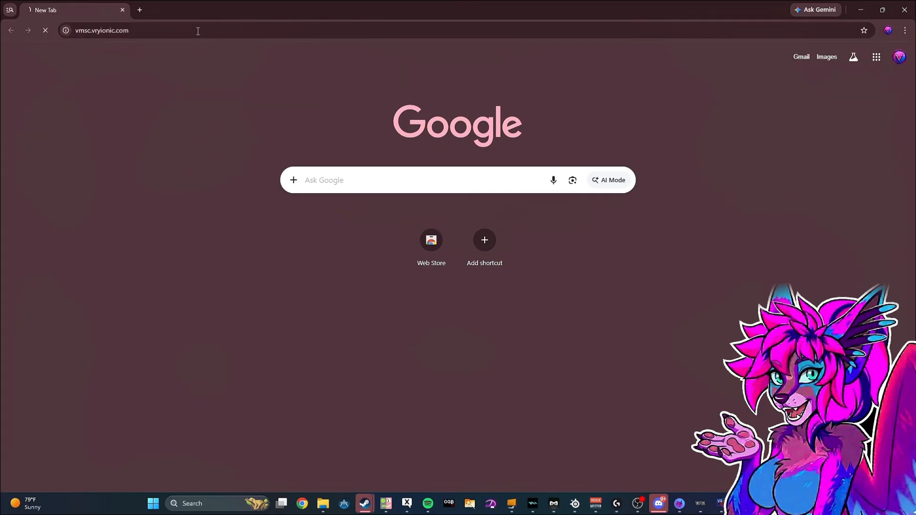
scroll(461, 200, down, 16)
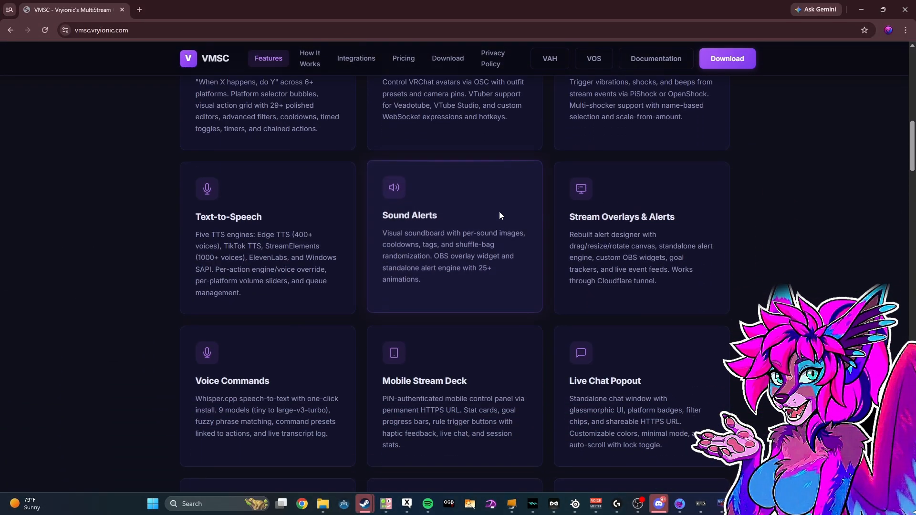
scroll(710, 199, up, 16)
Download the VMSC v1.3.99 Windows installer, accepting the Google Drive warning about the executable file.
click(721, 59)
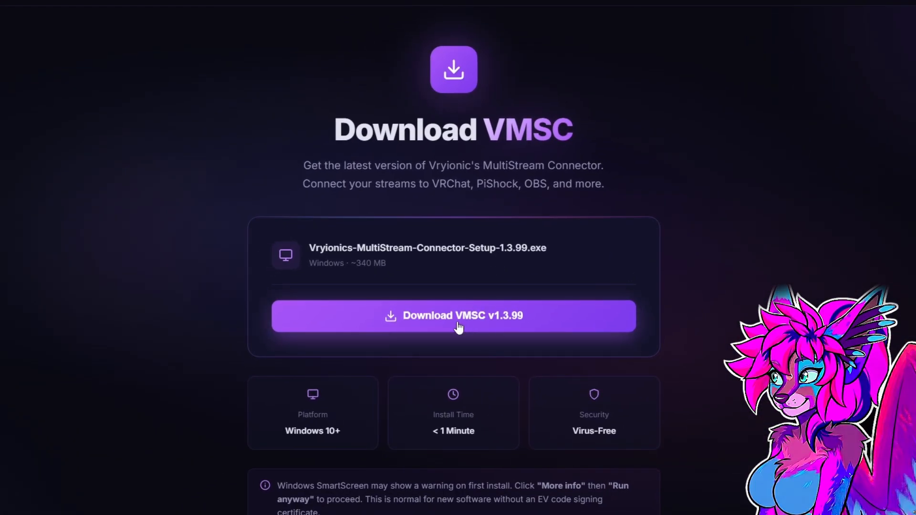
click(459, 328)
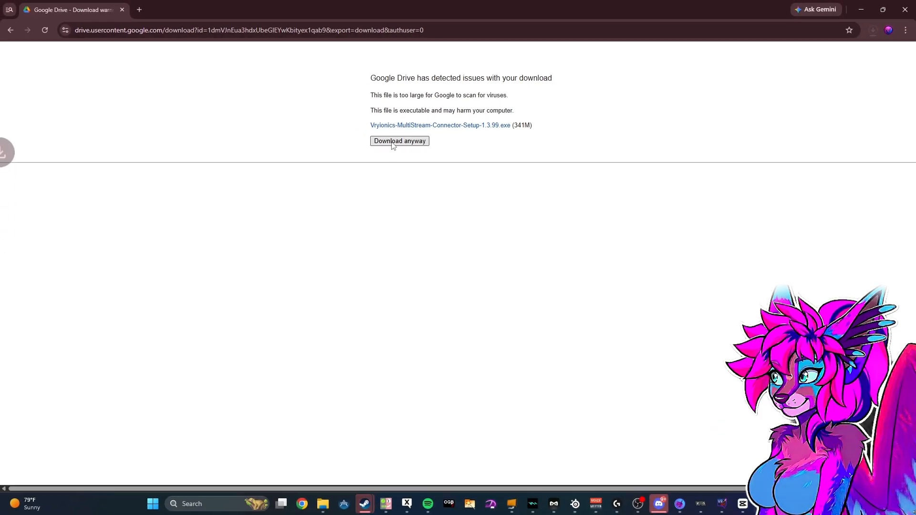
click(393, 143)
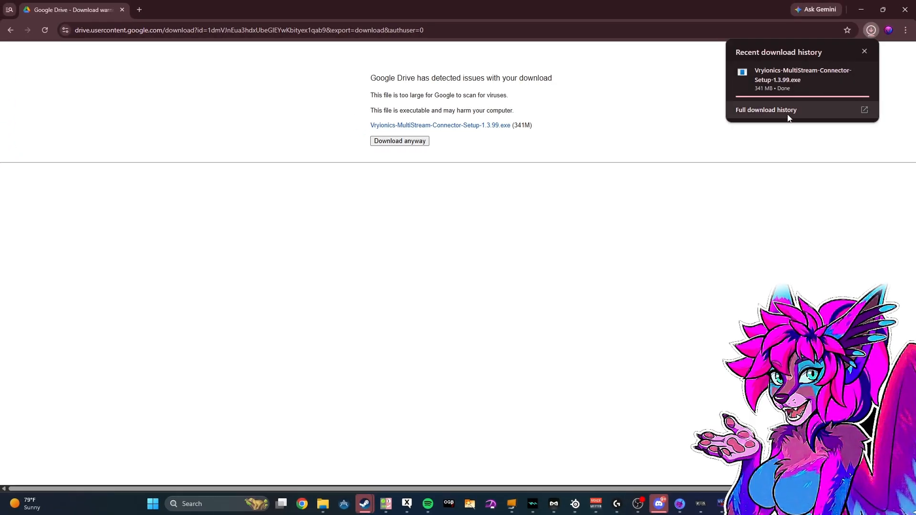
Run the downloaded Vryionics-MultiStream-Connector-Setup-1.3.99.exe and allow it past the Windows SmartScreen block.
click(808, 79)
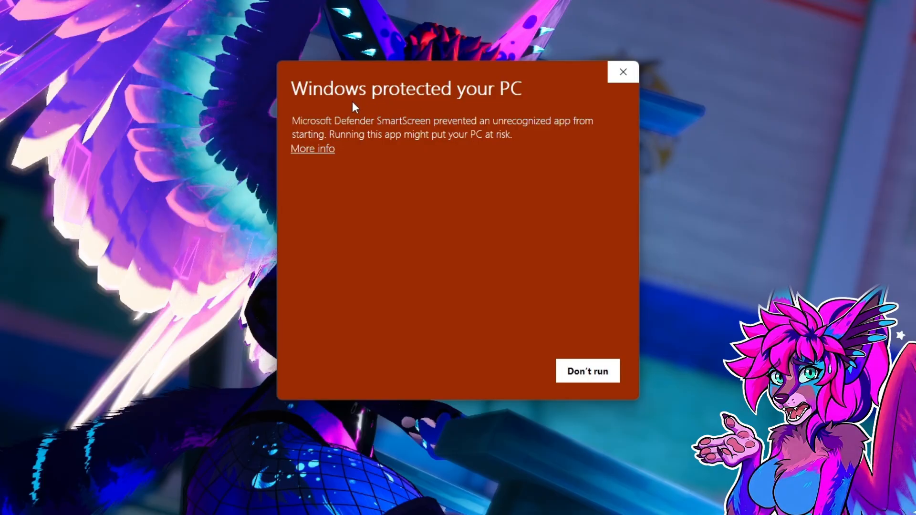
mouse_move(434, 71)
mouse_down()
mouse_move(479, 64)
mouse_move(444, 76)
mouse_move(461, 82)
mouse_move(436, 81)
mouse_up()
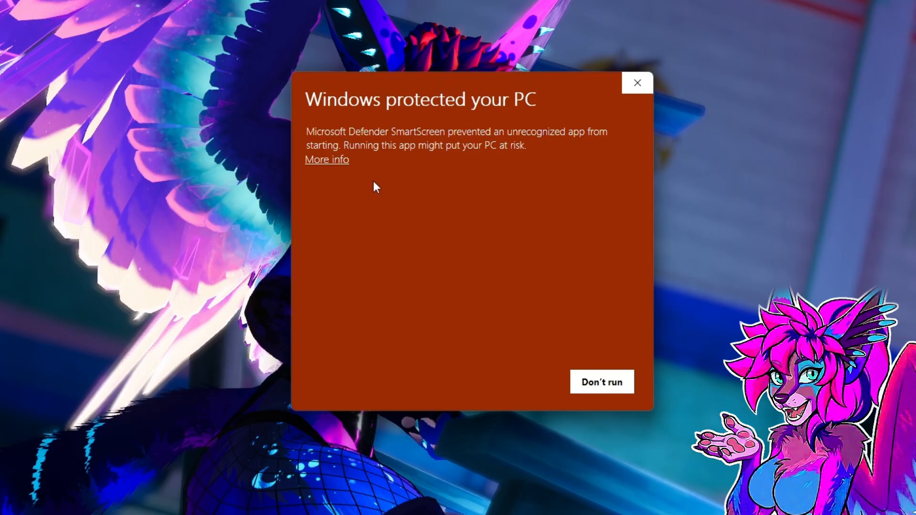
click(336, 162)
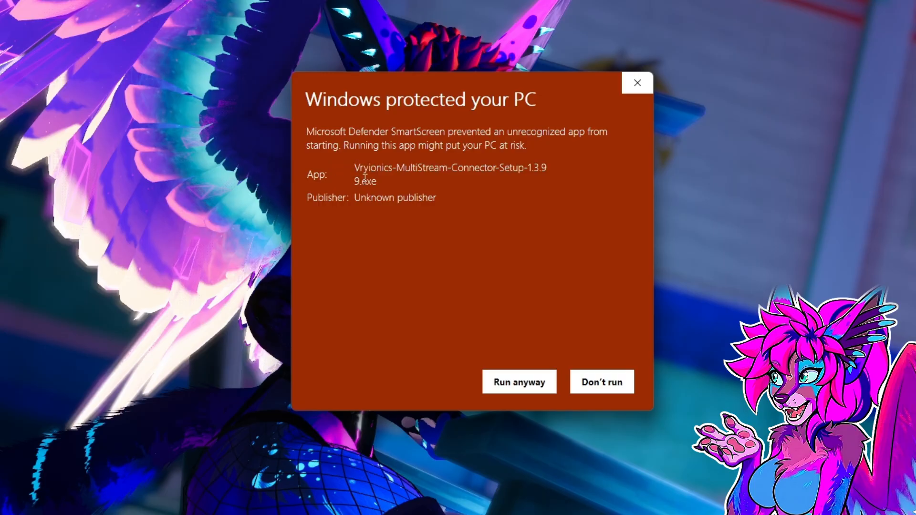
click(522, 387)
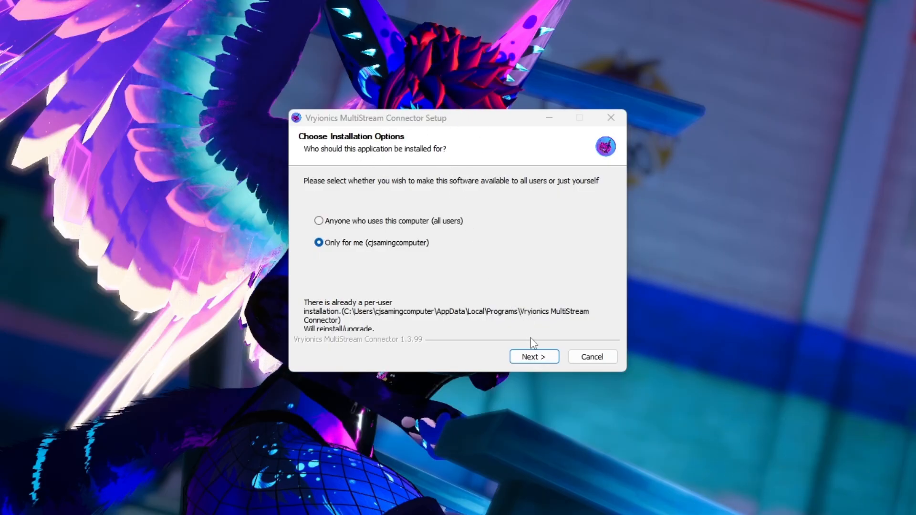
Install Vryionics MultiStream Connector with the Only for me option and launch it when setup completes.
click(534, 357)
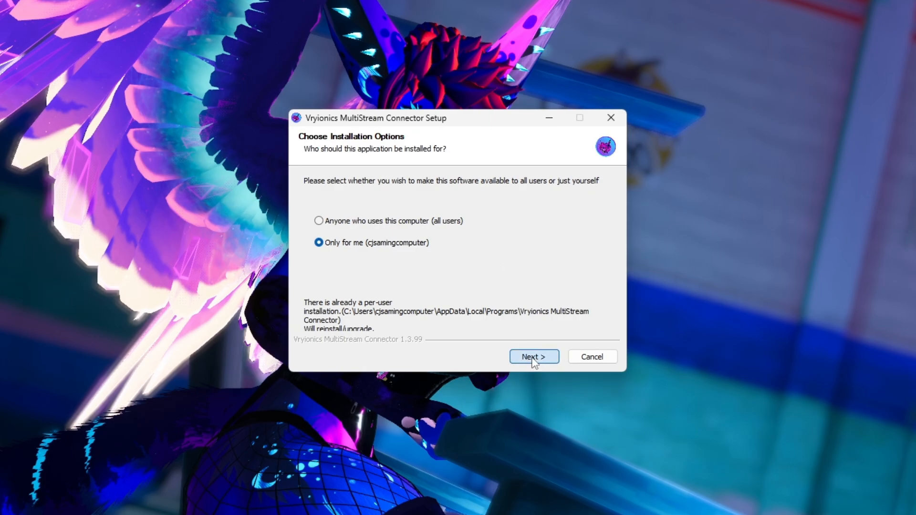
click(533, 357)
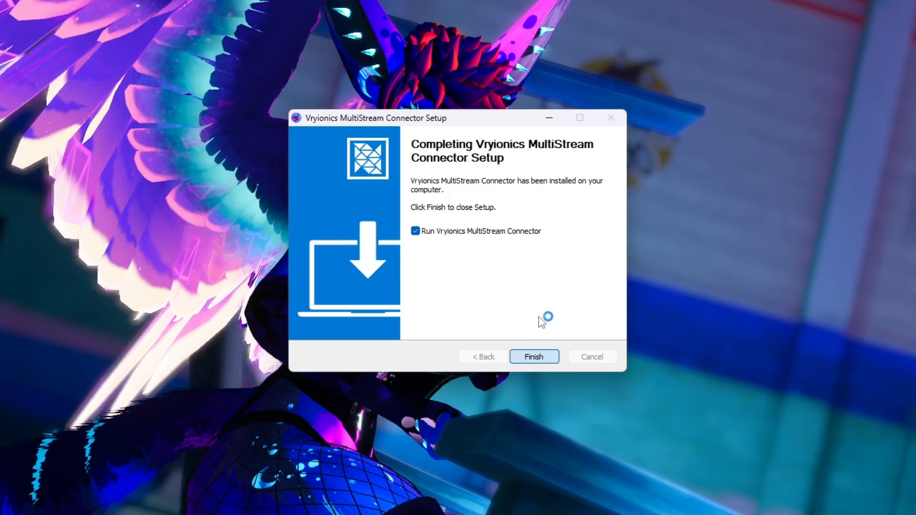
click(535, 357)
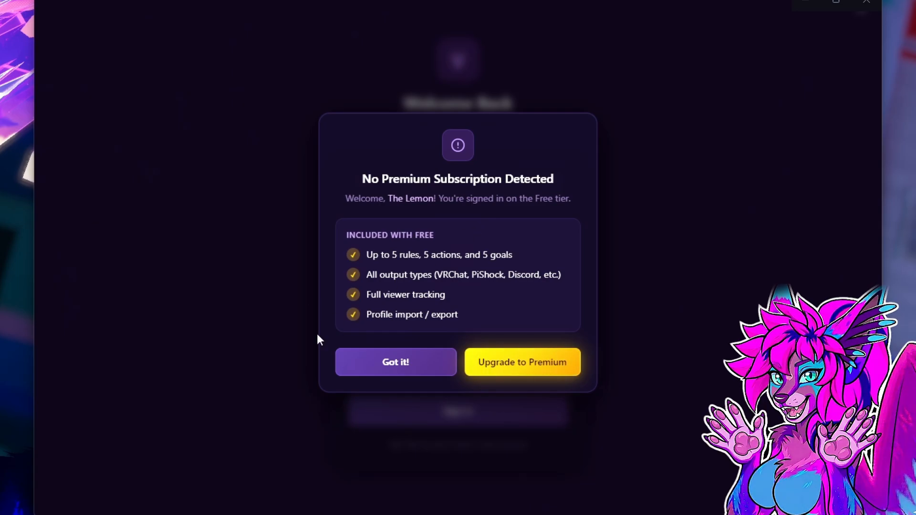
Dismiss the free-tier notice and look through the built-in tutorials in the application's settings.
click(414, 369)
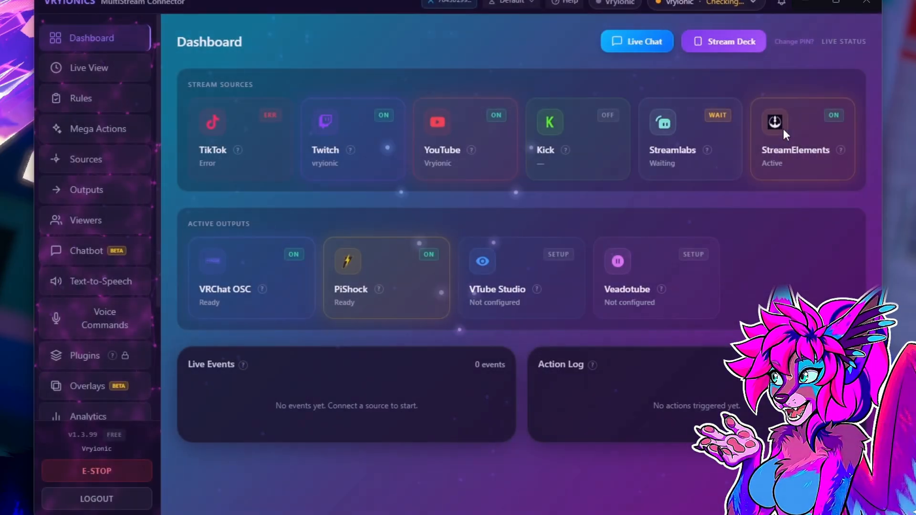
scroll(128, 330, down, 3)
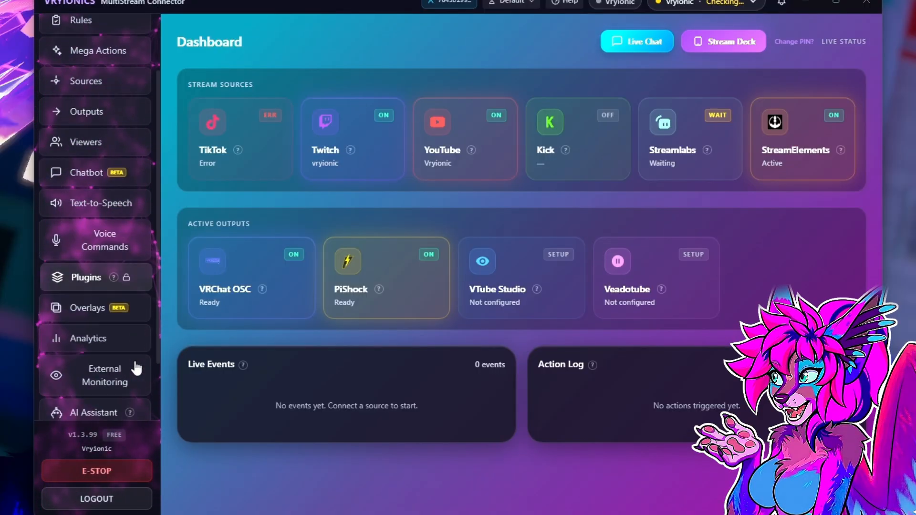
click(123, 400)
click(210, 120)
scroll(516, 241, down, 10)
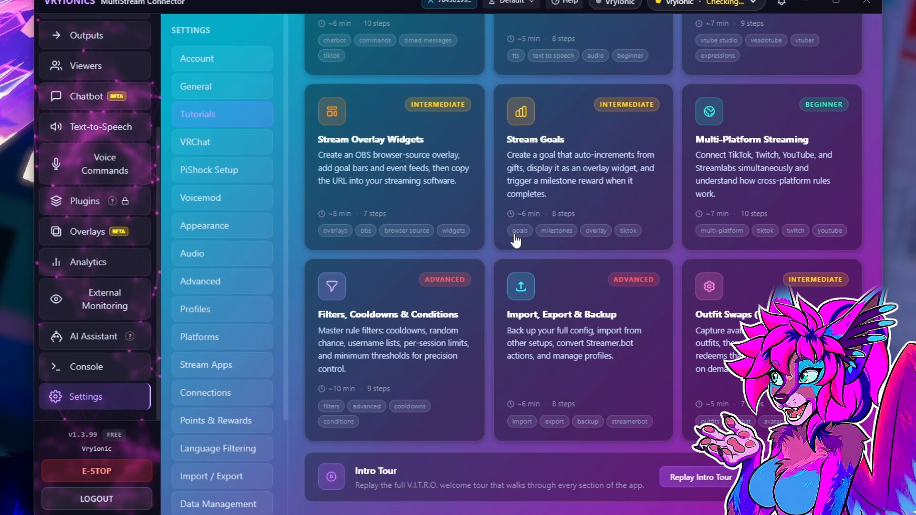
Replay the intro tour, read its welcome and Dashboard Overview steps, and skip the rest.
click(712, 476)
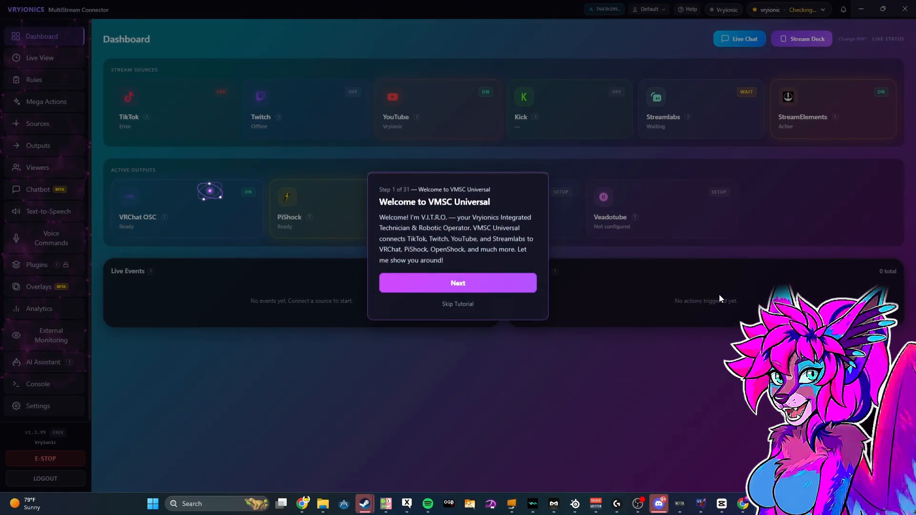
click(495, 289)
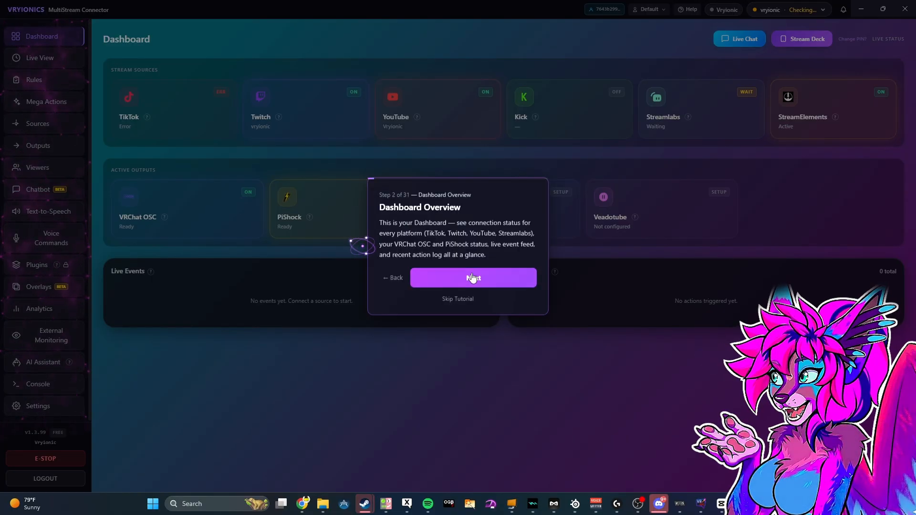
click(462, 294)
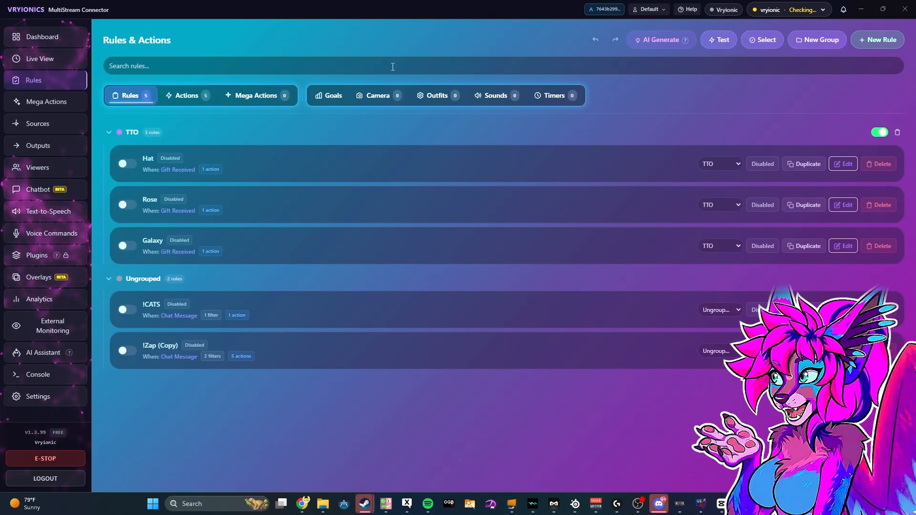
Look over the Rules and Actions lists and the dashboard's stream sources and outputs.
click(196, 100)
click(144, 101)
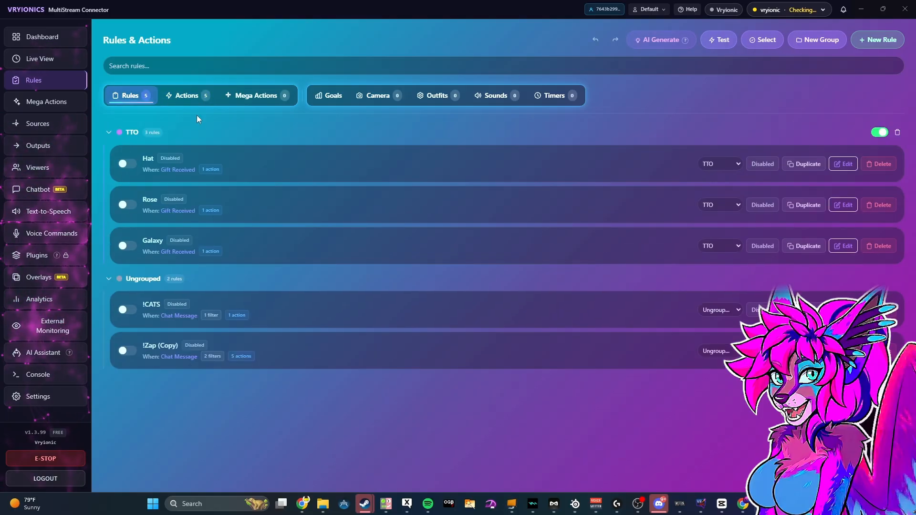
click(47, 36)
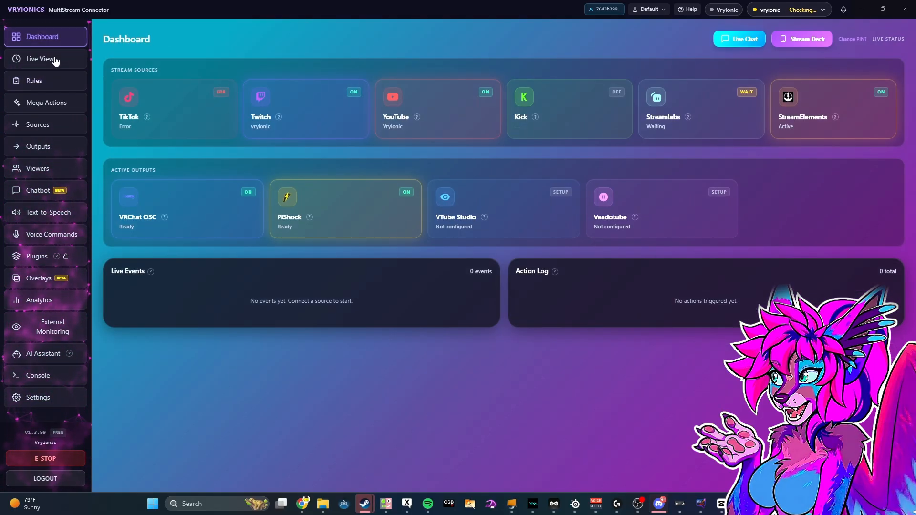
click(22, 81)
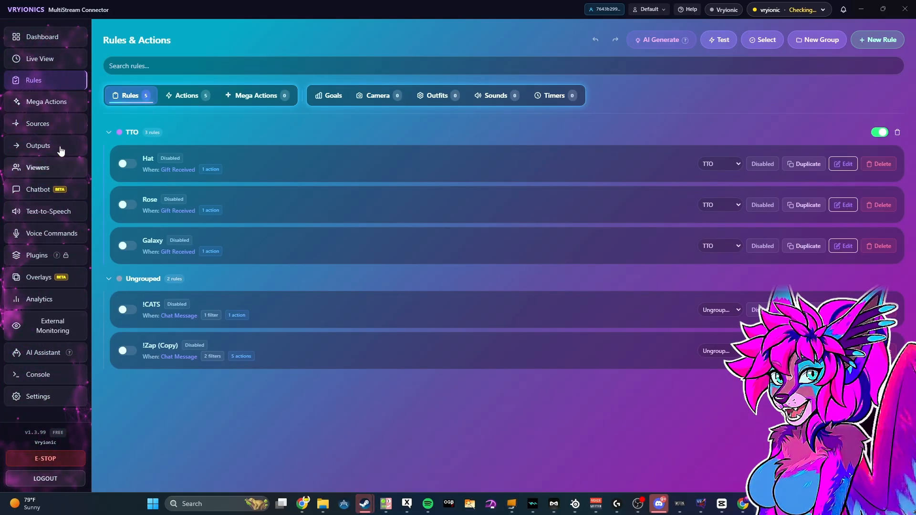
Review the platform connection settings under Sources, including the TikTok username, Twitch, Streamlabs, StreamElements and YouTube.
click(29, 126)
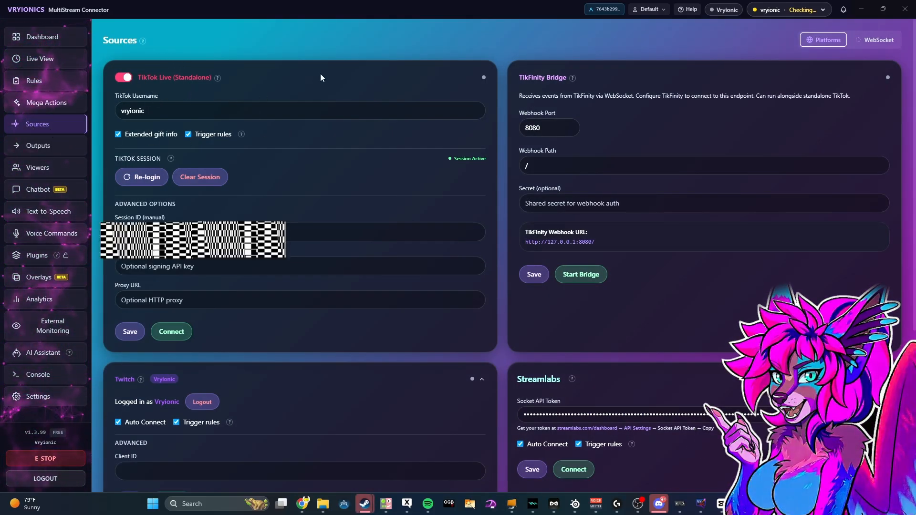
scroll(339, 353, down, 2)
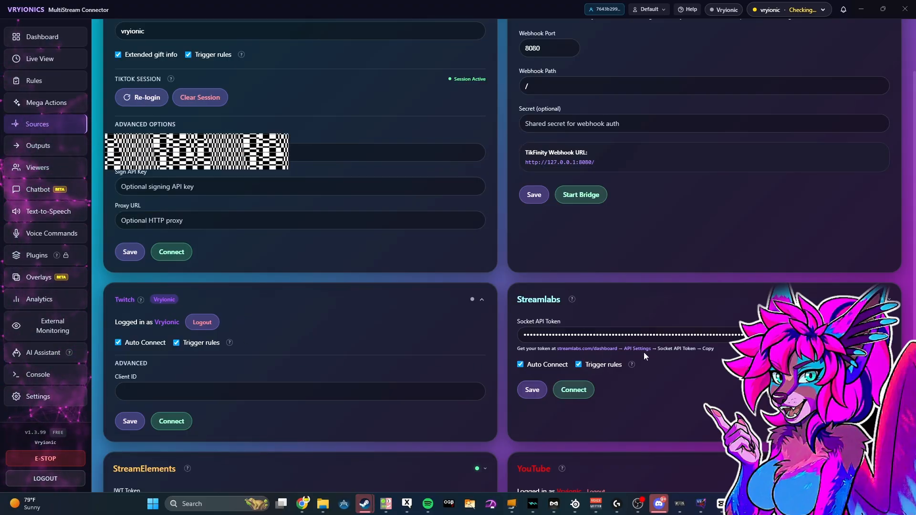
scroll(367, 349, down, 4)
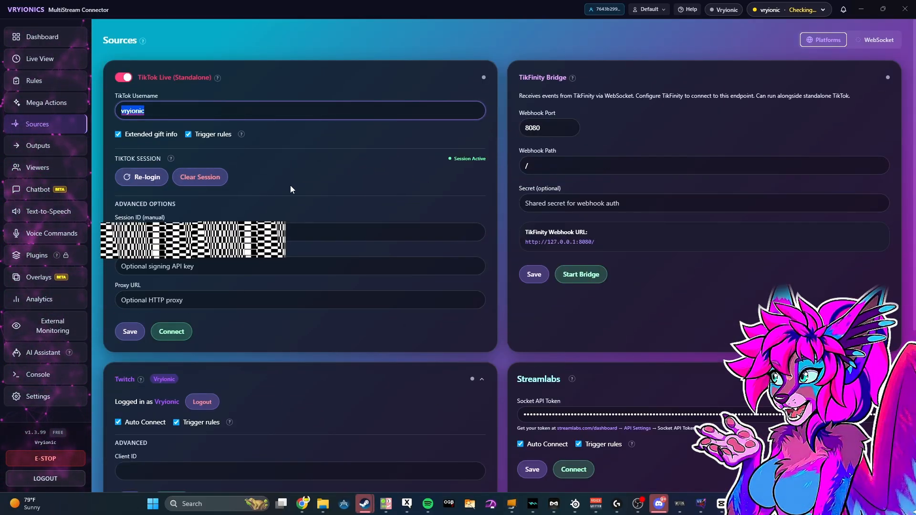
click(122, 114)
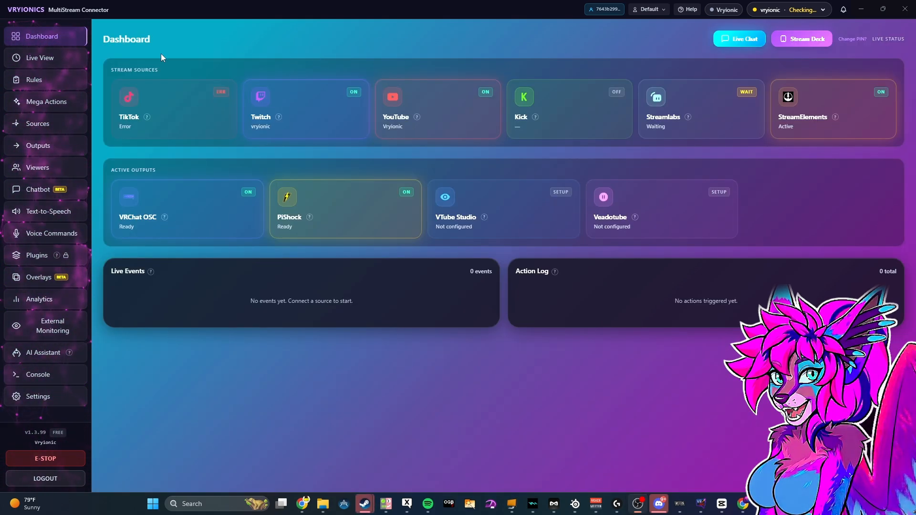
Open the Hat rule in the TTO group for editing and preview Twitch event types, keeping only TikTok selected.
click(73, 77)
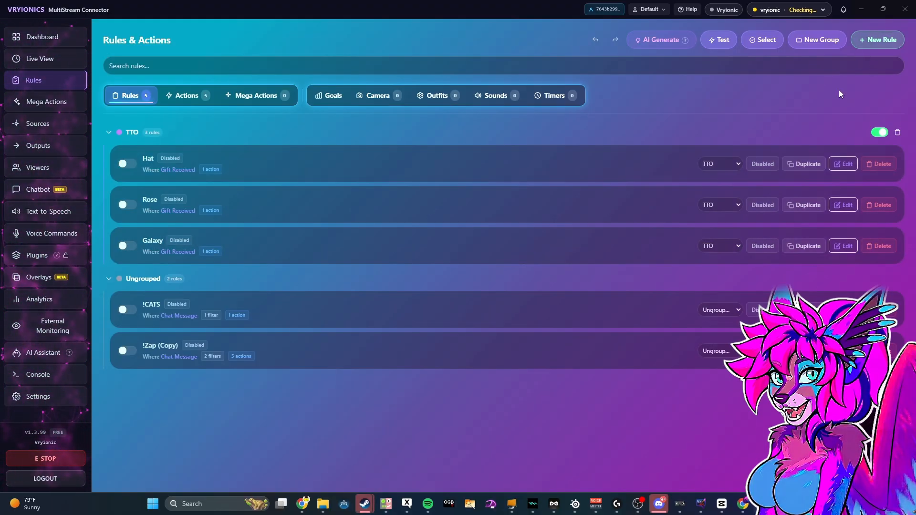
click(846, 164)
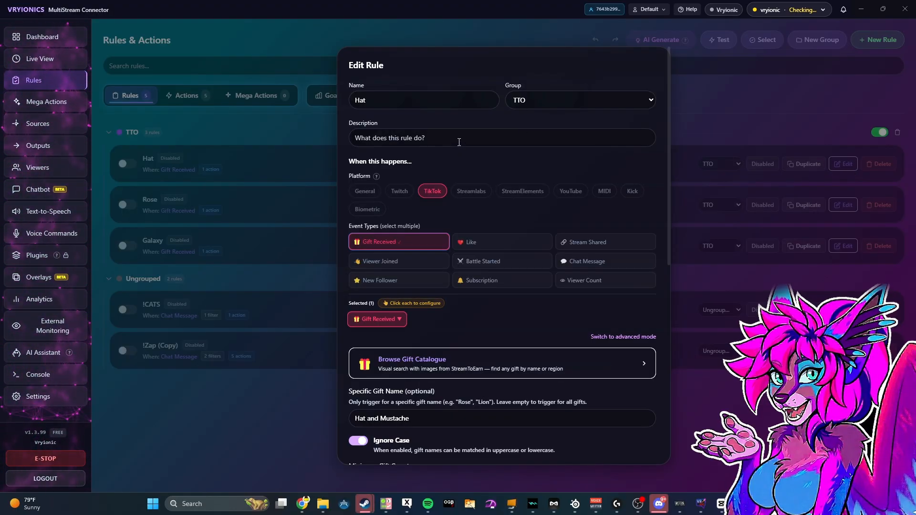
scroll(504, 170, down, 2)
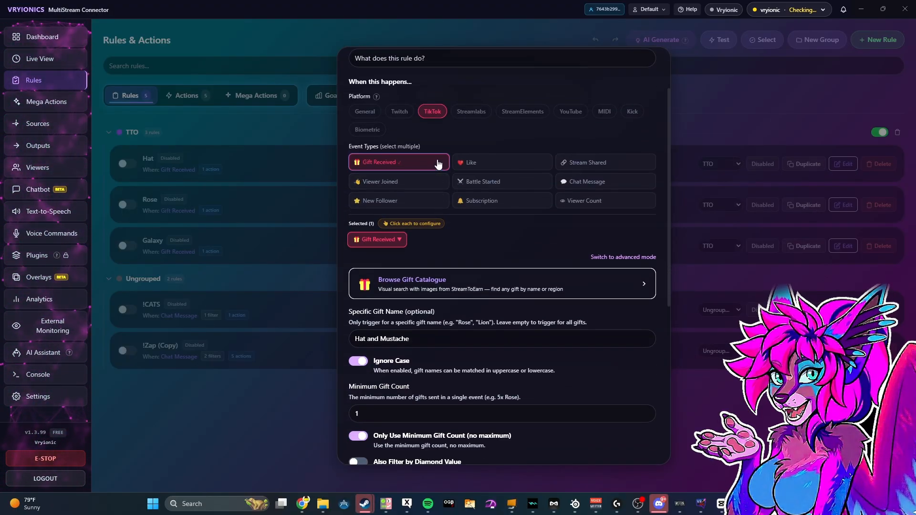
click(400, 112)
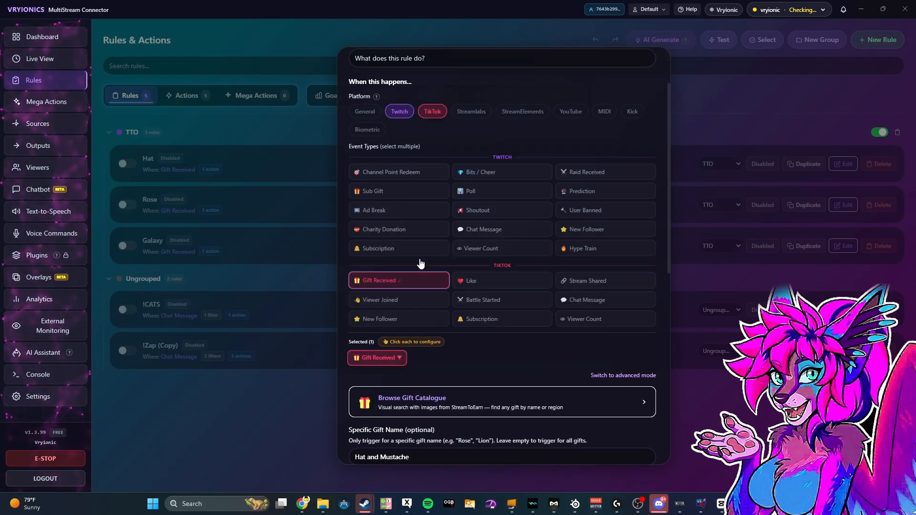
click(394, 110)
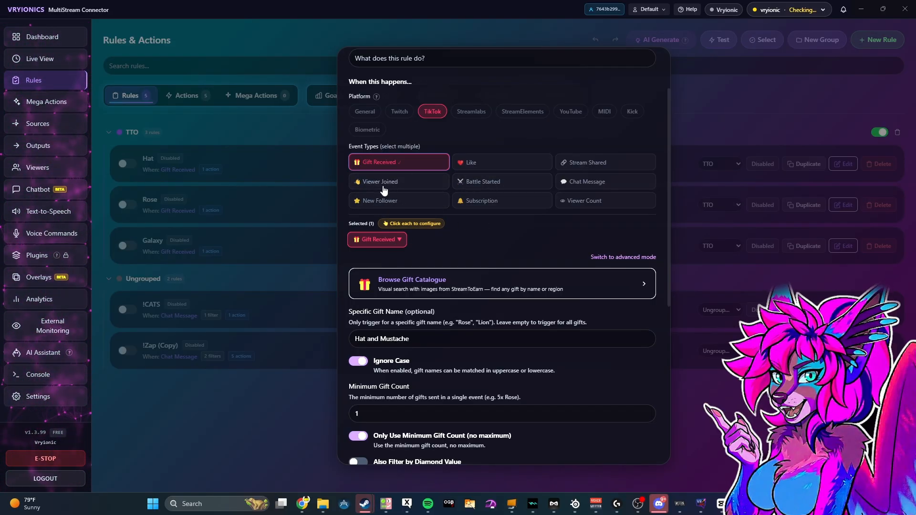
Open the gift catalogue from the Hat rule's Gift Received settings and browse the available gifts.
click(390, 240)
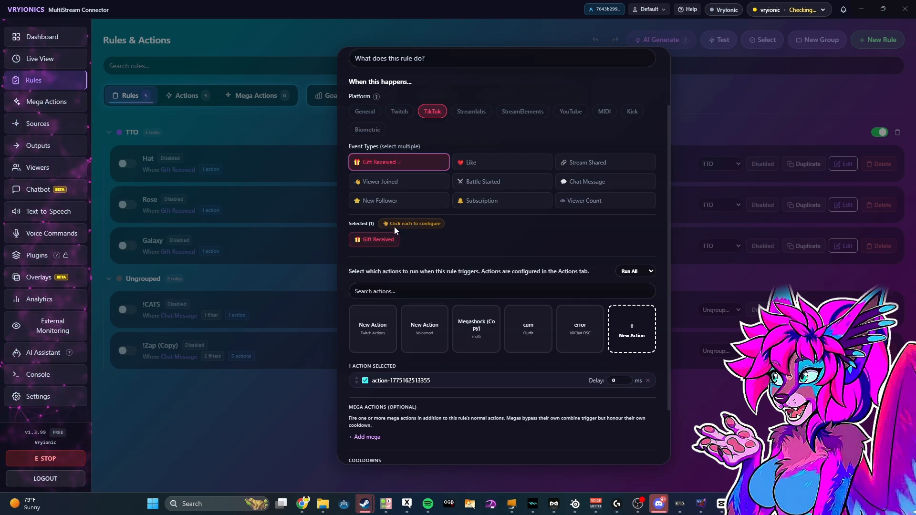
click(376, 242)
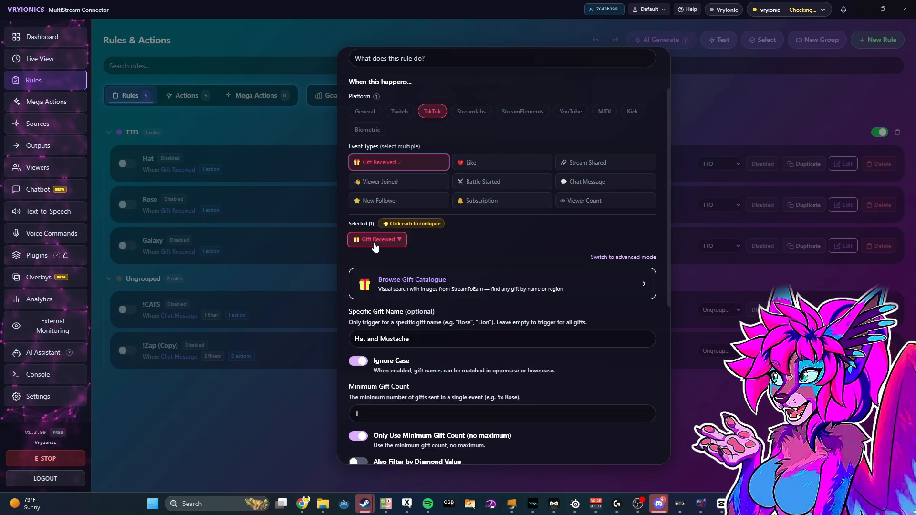
click(456, 286)
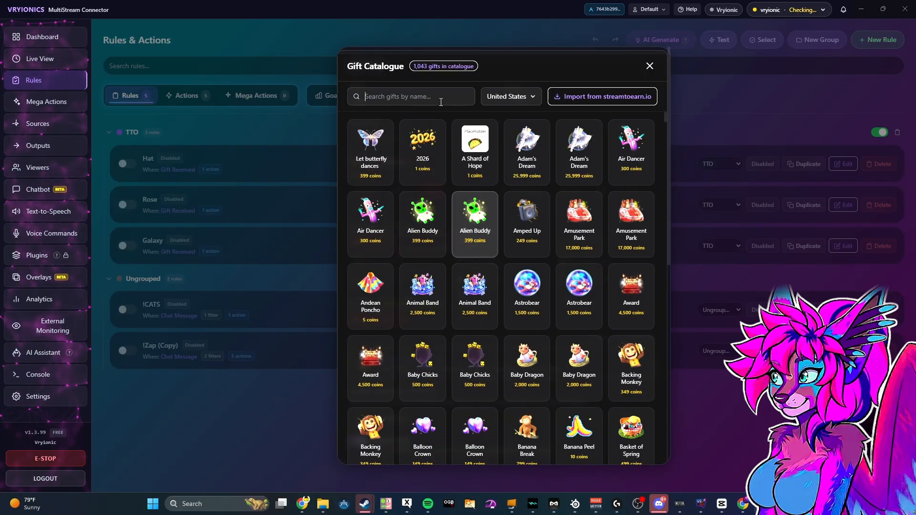
scroll(543, 147, down, 10)
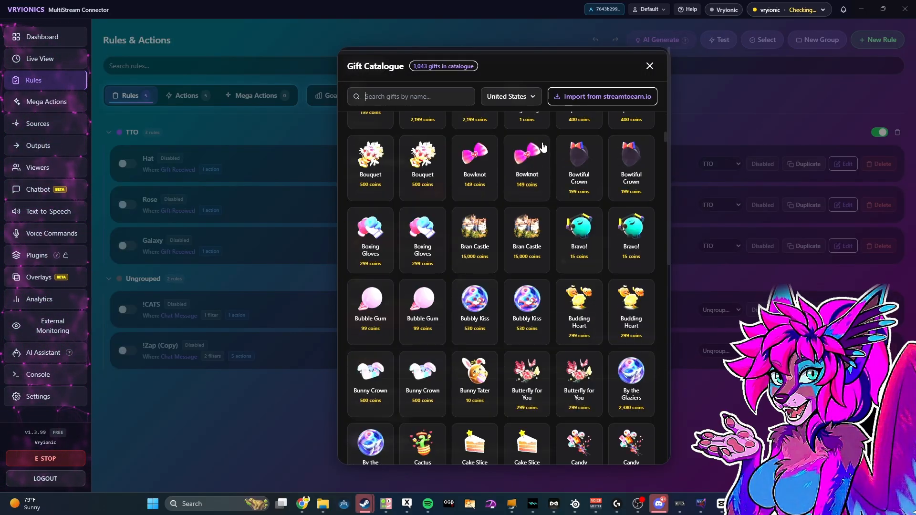
Search the gift catalogue for "hat" and choose Hat and Mustache as the Hat rule's specific gift.
scroll(543, 147, down, 5)
scroll(557, 142, down, 5)
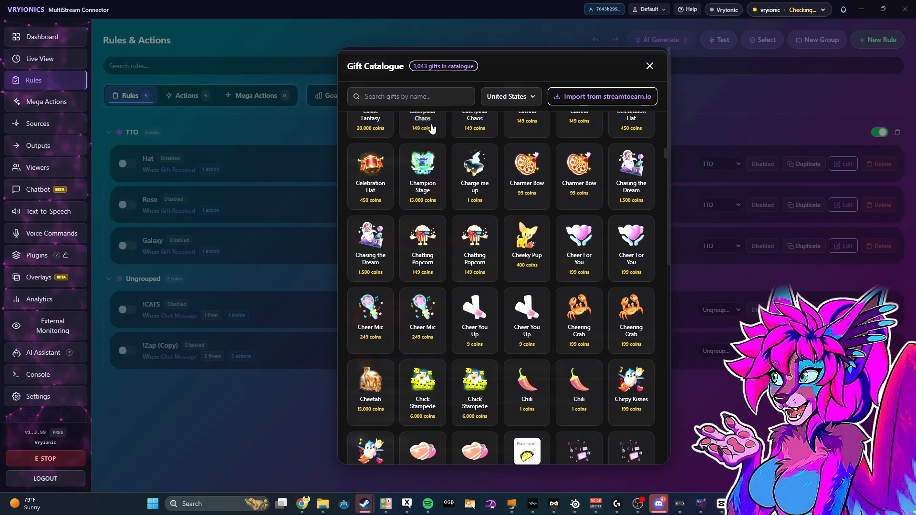
text(hat)
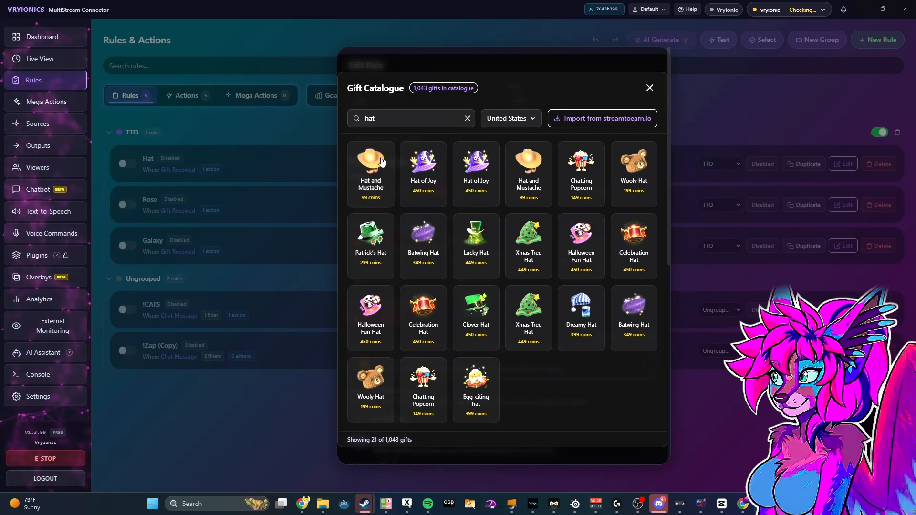
click(377, 165)
Review the Hat rule's Gift Received settings, including gift name, minimum count and diamond filter, plus its actions and cooldowns.
scroll(404, 304, down, 2)
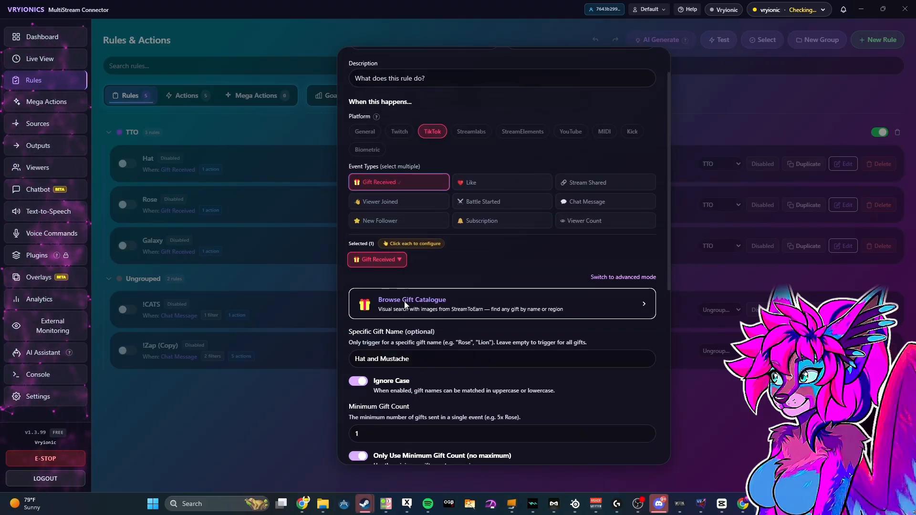
scroll(405, 305, down, 2)
click(400, 164)
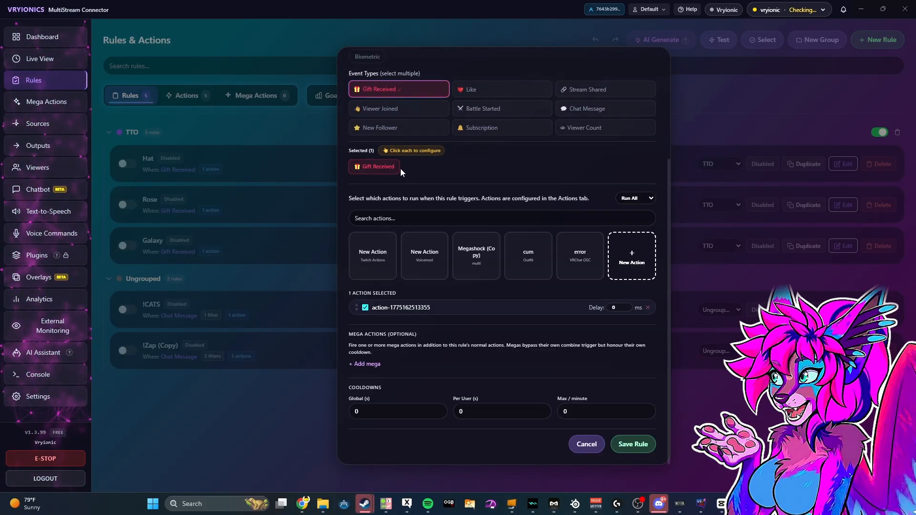
click(400, 165)
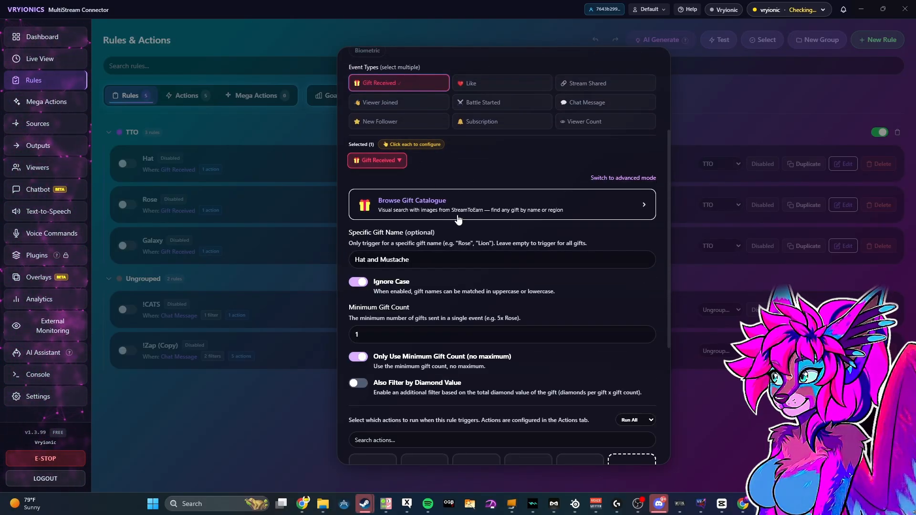
scroll(424, 258, down, 4)
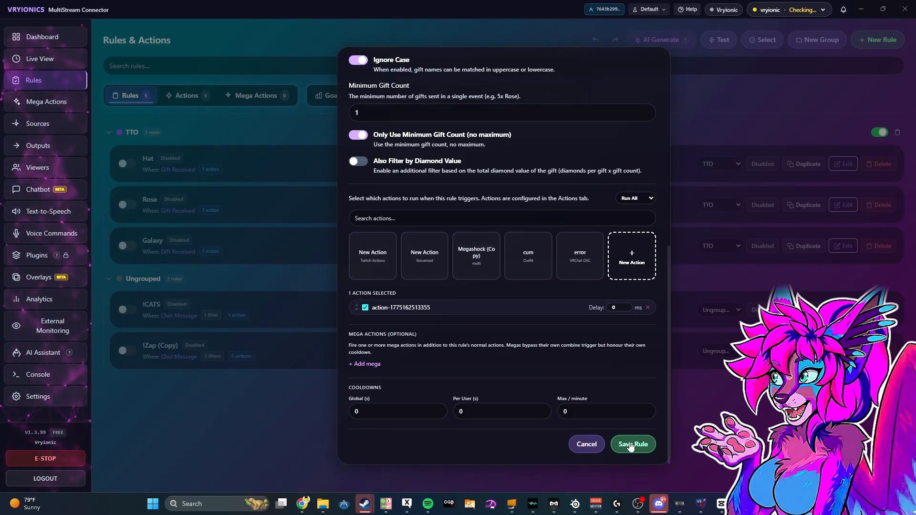
scroll(589, 395, up, 8)
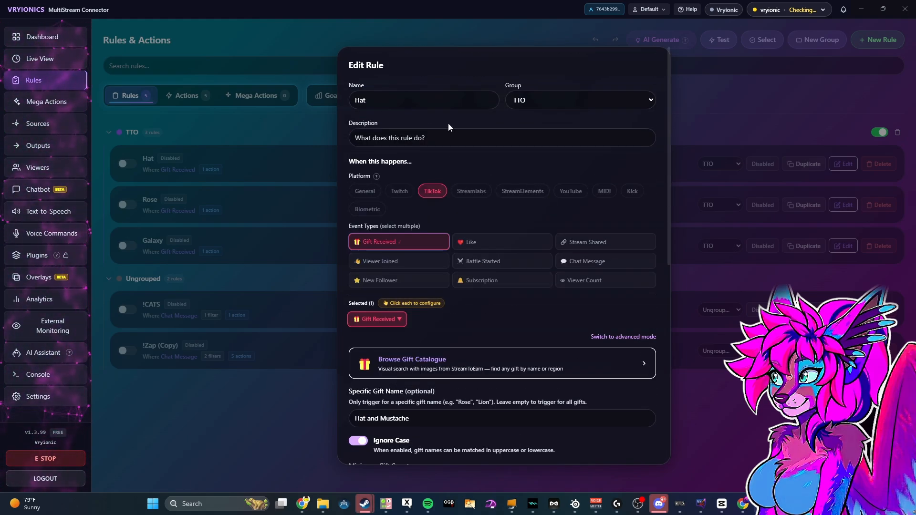
scroll(629, 308, down, 6)
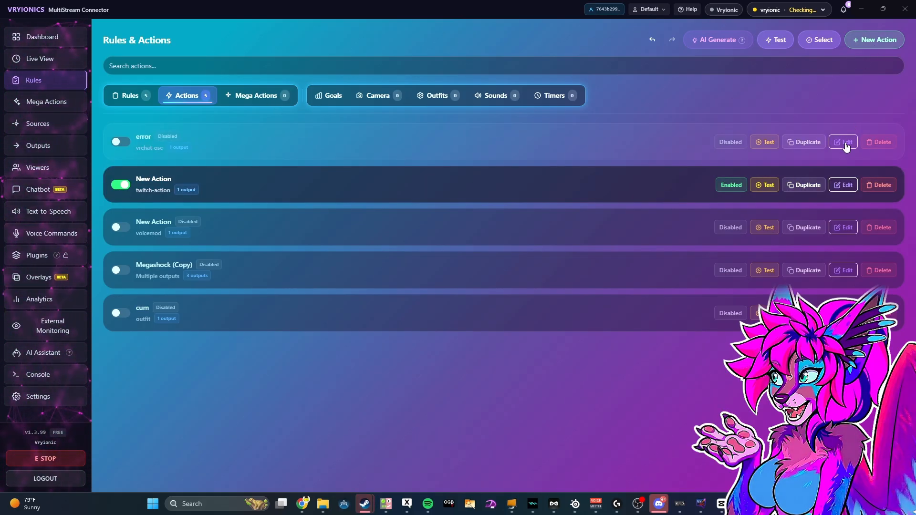
Open the enabled Twitch action for editing, remove its Twitch Actions output and look through the available output types.
click(843, 184)
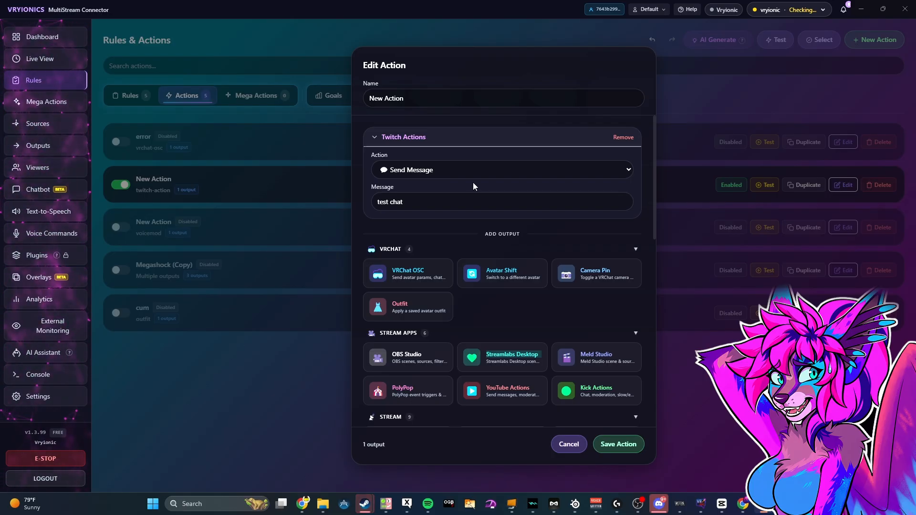
click(630, 138)
scroll(632, 139, down, 2)
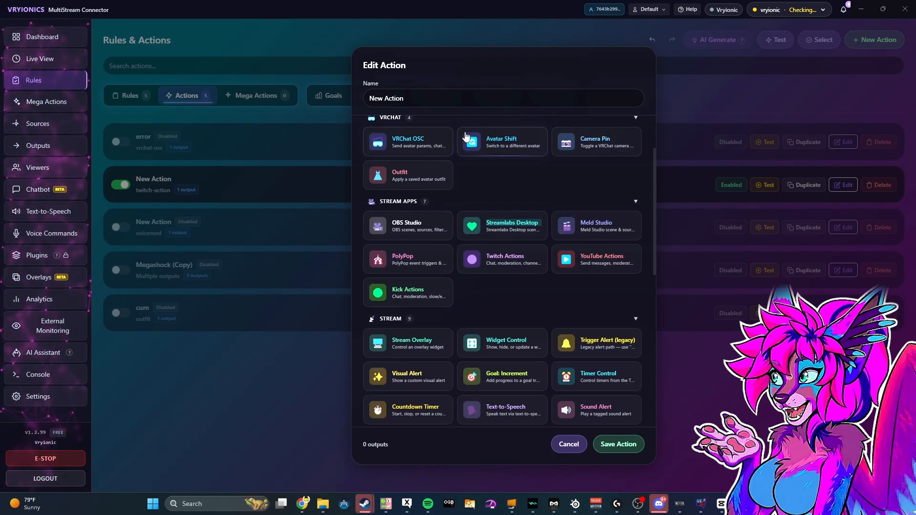
scroll(488, 212, down, 1)
scroll(488, 212, down, 5)
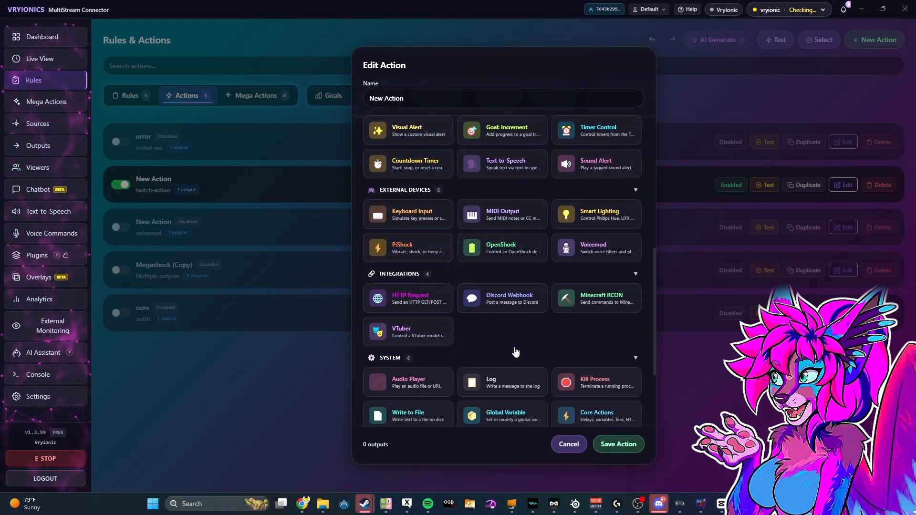
scroll(514, 351, down, 2)
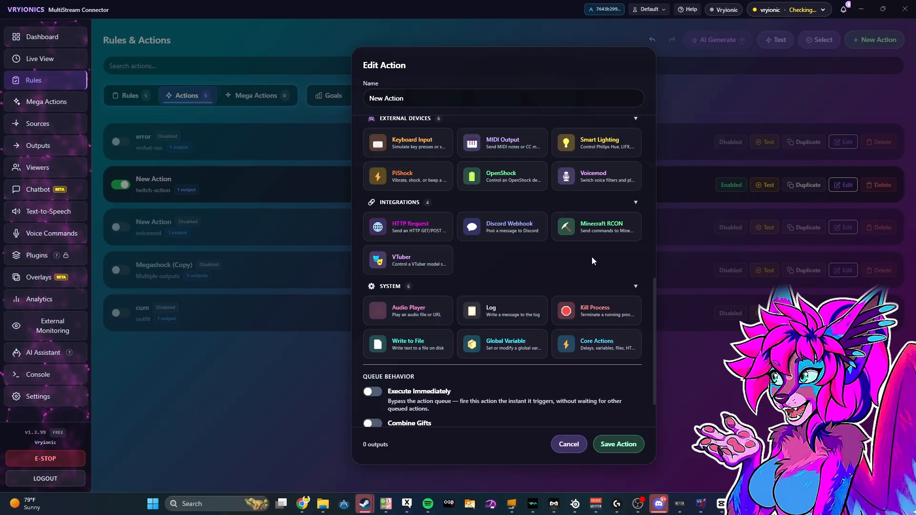
scroll(591, 262, up, 7)
scroll(526, 318, up, 2)
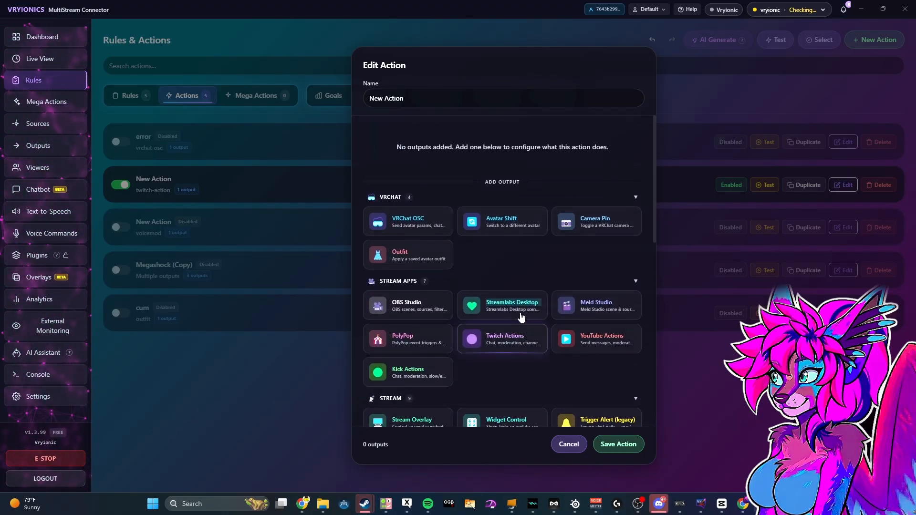
Add an OBS Studio output to the action and view its action options, keeping Switch Scene.
click(430, 312)
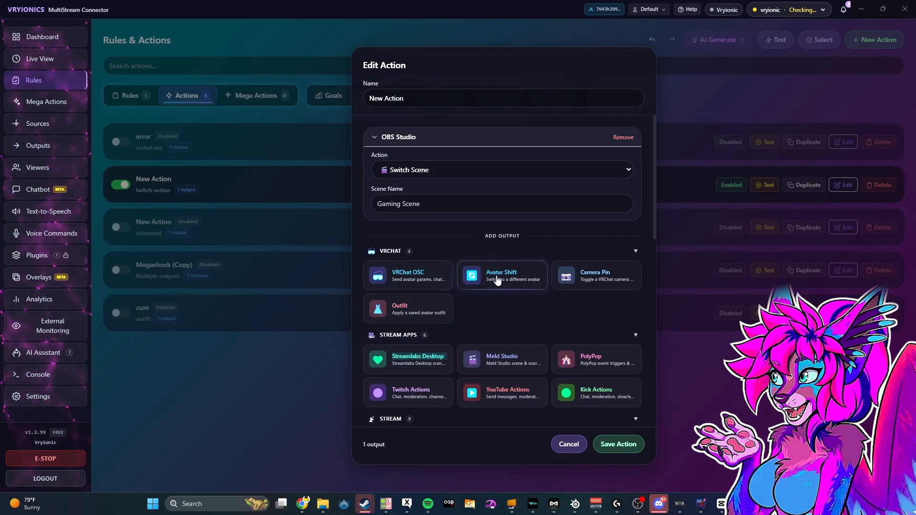
click(476, 170)
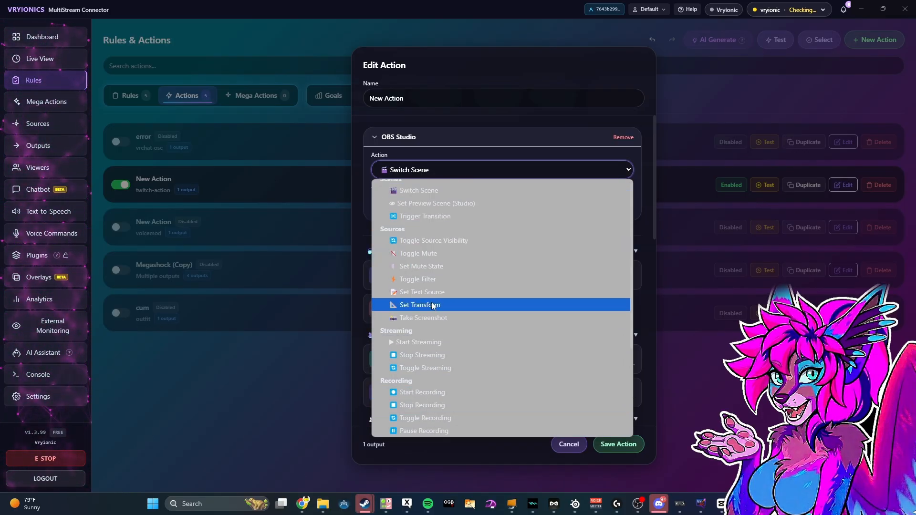
click(439, 148)
click(423, 206)
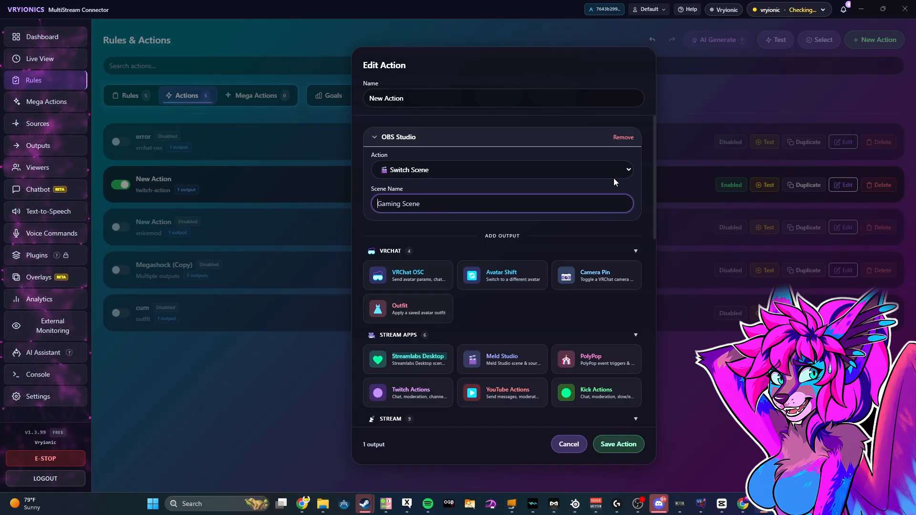
Try a VRChat OSC output, browsing the parameters of the VMREX Tiktok Stream Variant Test avatar, and remove that output.
click(430, 270)
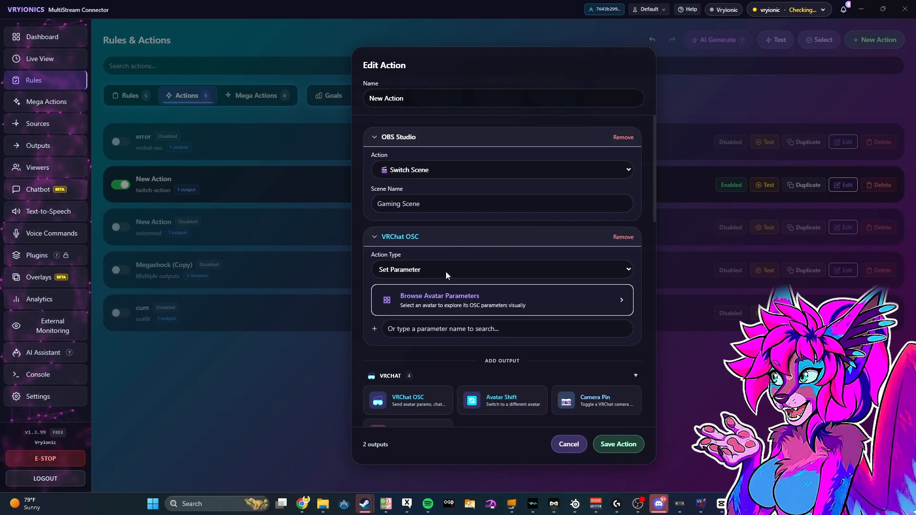
click(439, 300)
scroll(524, 311, down, 4)
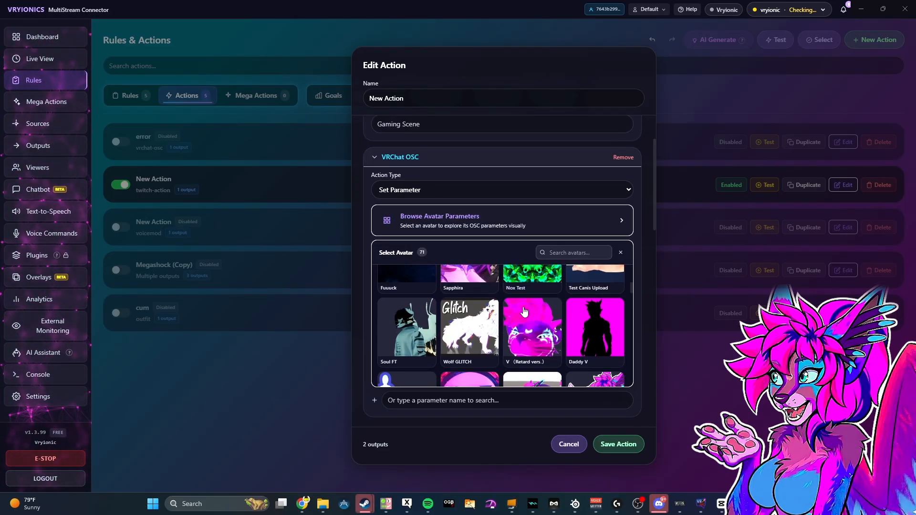
scroll(524, 311, down, 2)
scroll(477, 308, up, 5)
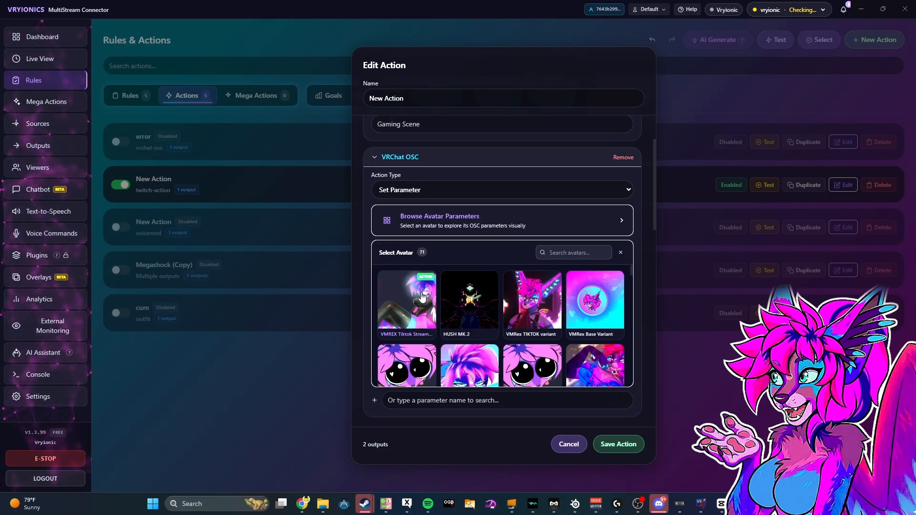
click(423, 297)
scroll(454, 293, down, 5)
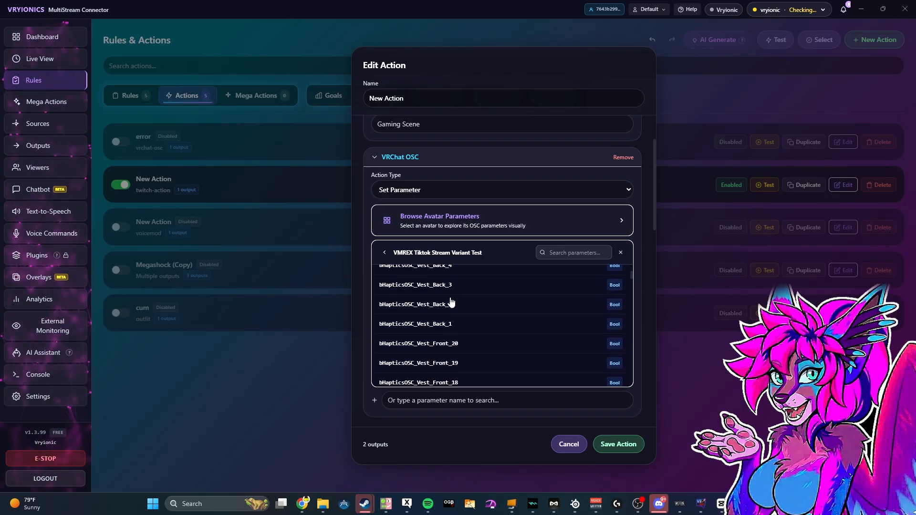
scroll(467, 311, down, 2)
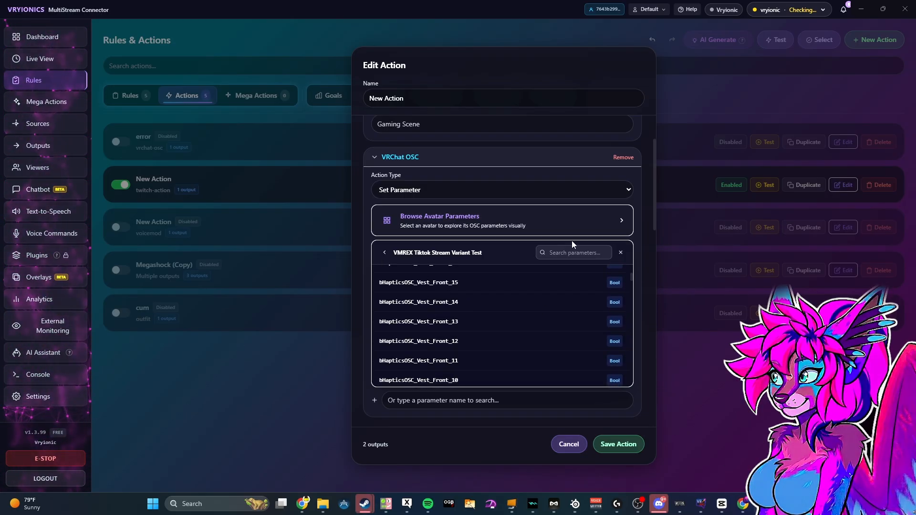
click(629, 161)
Review the action's Queue Behavior options and save the action with its OBS Studio output.
scroll(502, 206, down, 5)
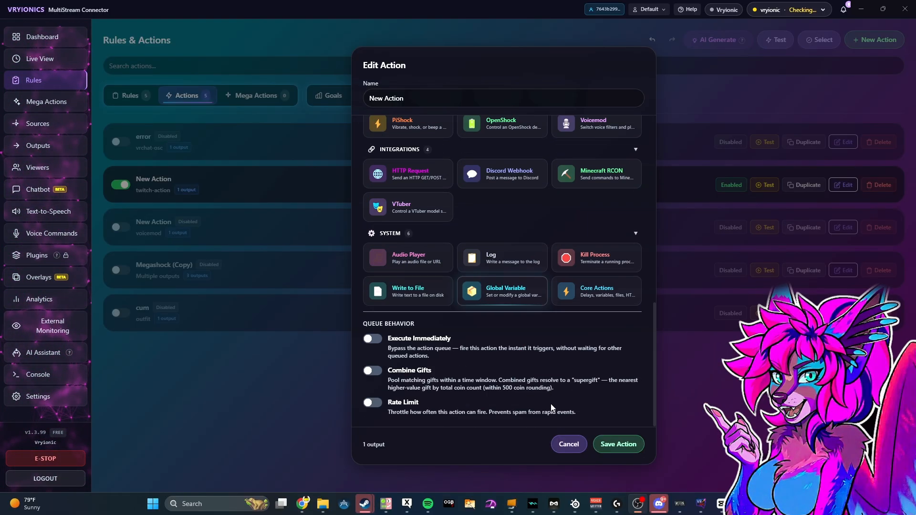
scroll(502, 286, up, 3)
scroll(525, 229, up, 6)
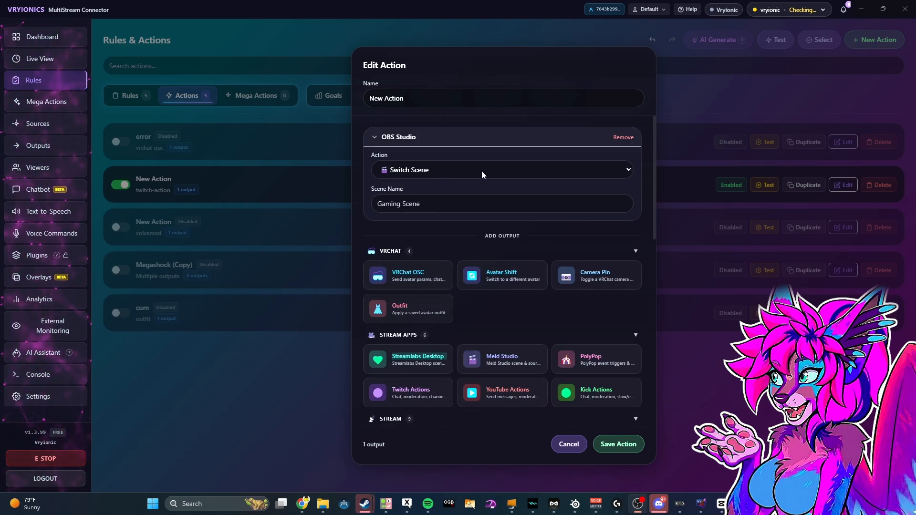
scroll(507, 211, down, 10)
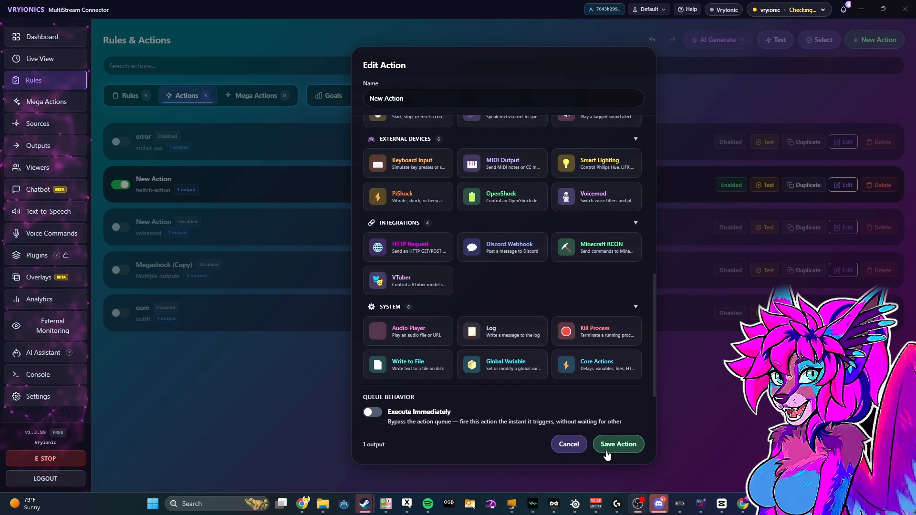
click(614, 448)
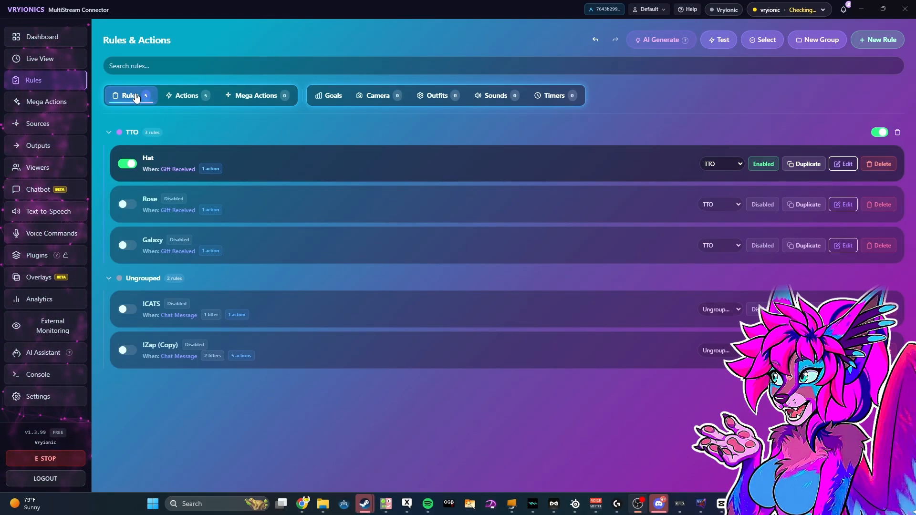
Add the OBS Studio New Action to the Hat rule, open its Gift Received configuration and save the rule.
click(848, 164)
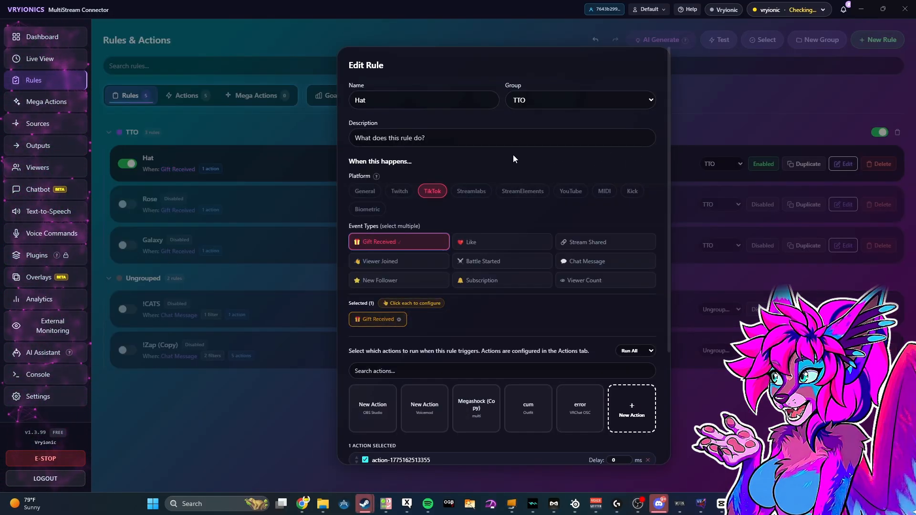
scroll(432, 296, down, 3)
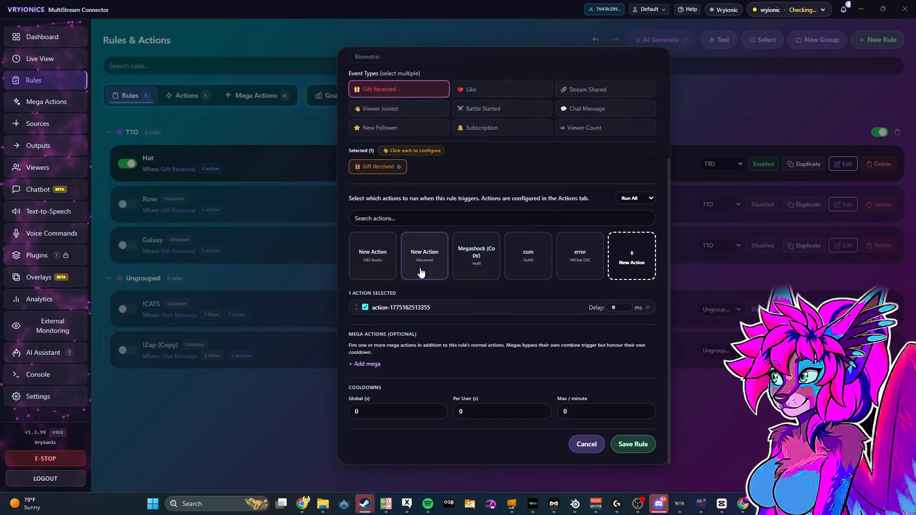
click(369, 265)
scroll(582, 354, down, 1)
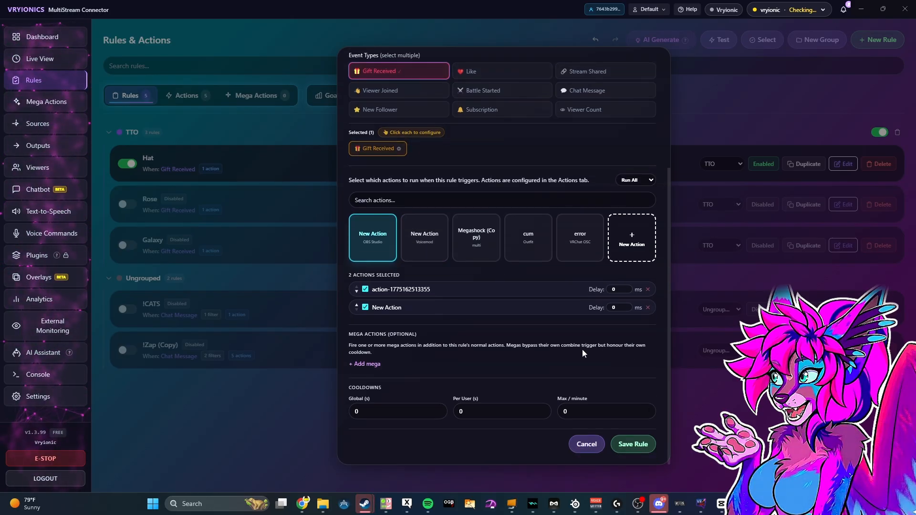
click(640, 447)
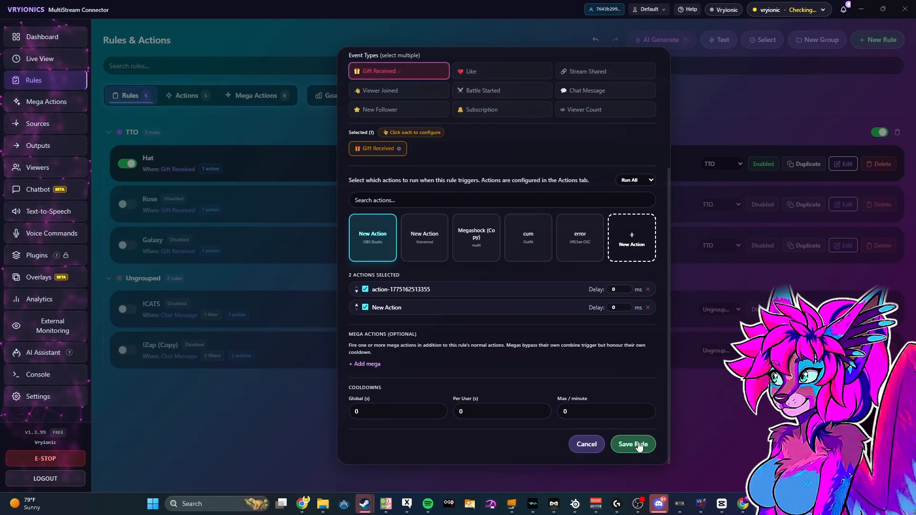
click(378, 149)
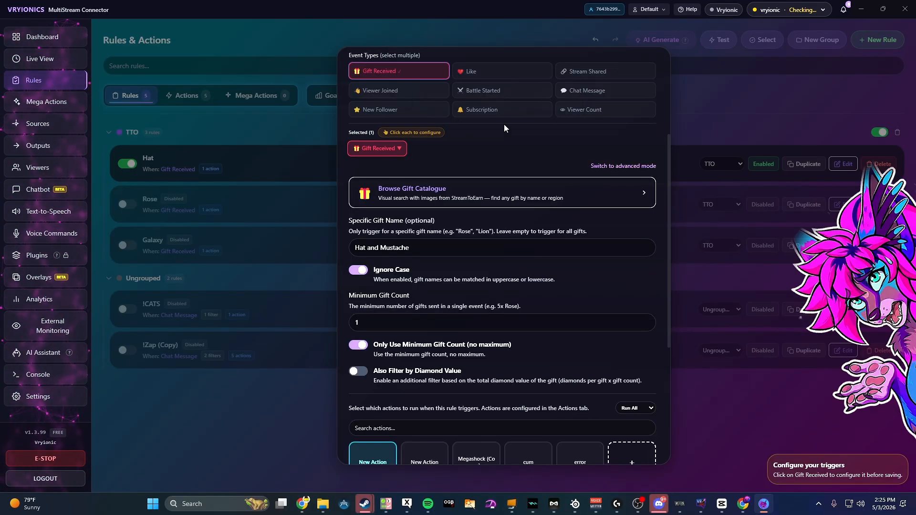
scroll(576, 342, down, 5)
click(639, 444)
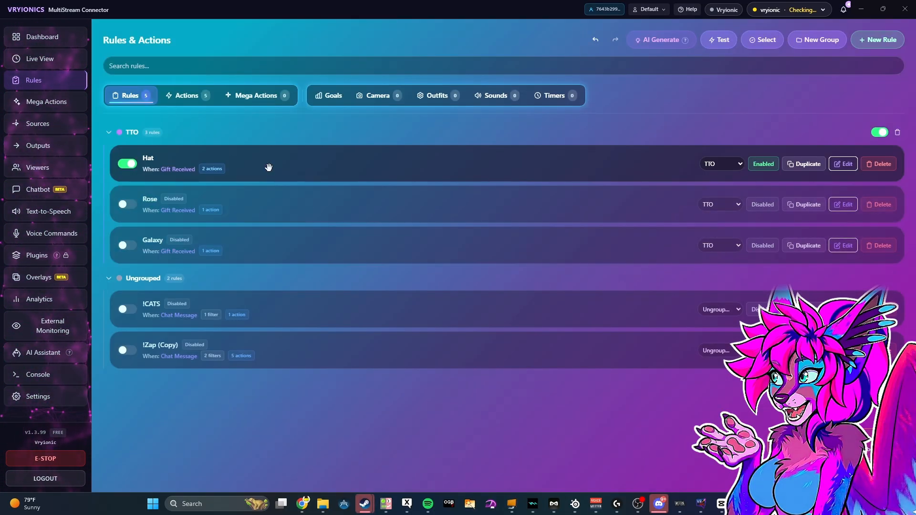
Fire a simulated TikTok Gift Received test event using the Hat and Mustache gift, found by searching "hat".
click(716, 43)
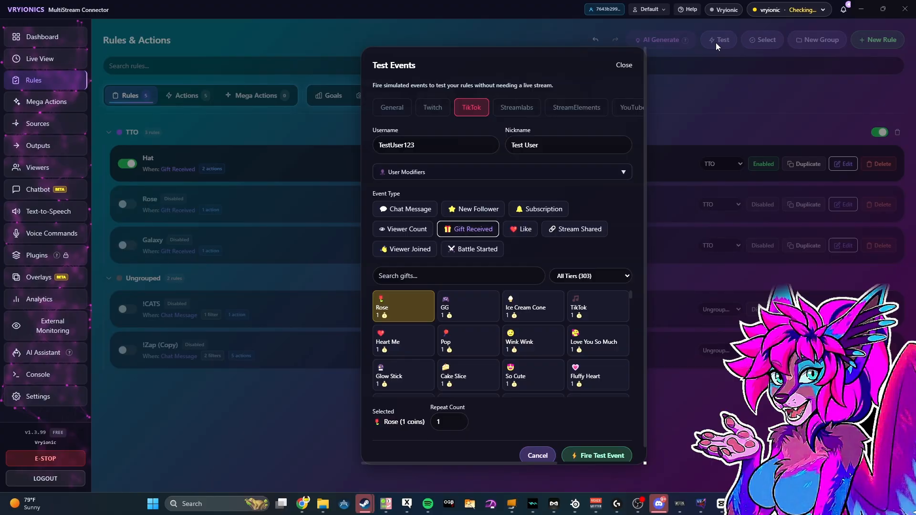
click(402, 275)
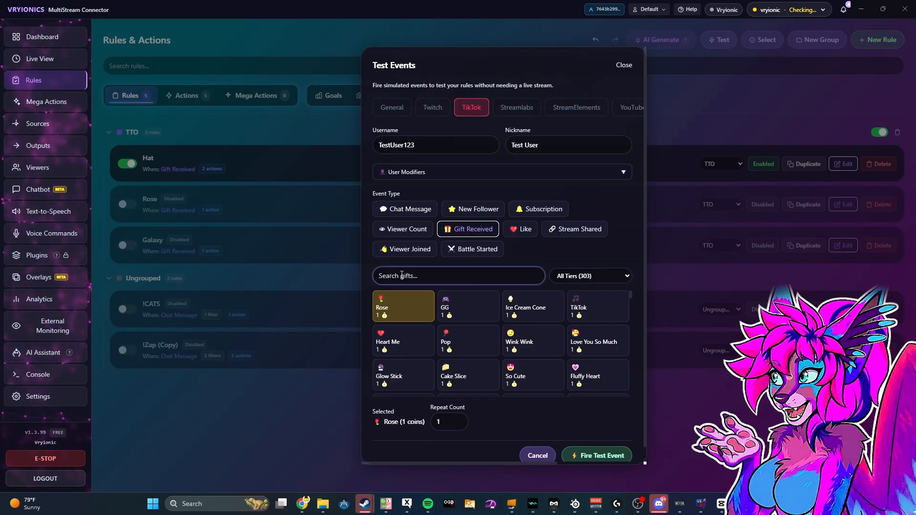
text(hat)
click(415, 313)
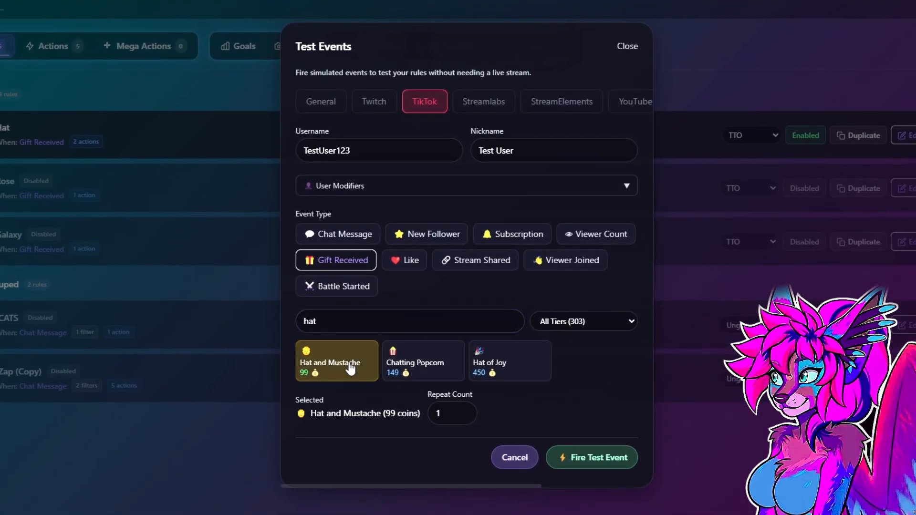
click(573, 459)
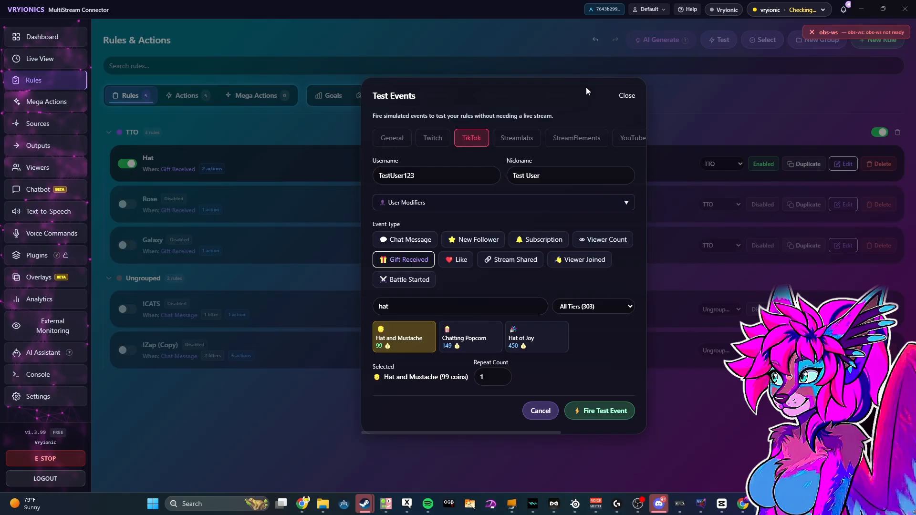
Browse the output types available in the OBS Studio New Action, from VRChat down to System, and close it without changes.
click(626, 95)
click(185, 94)
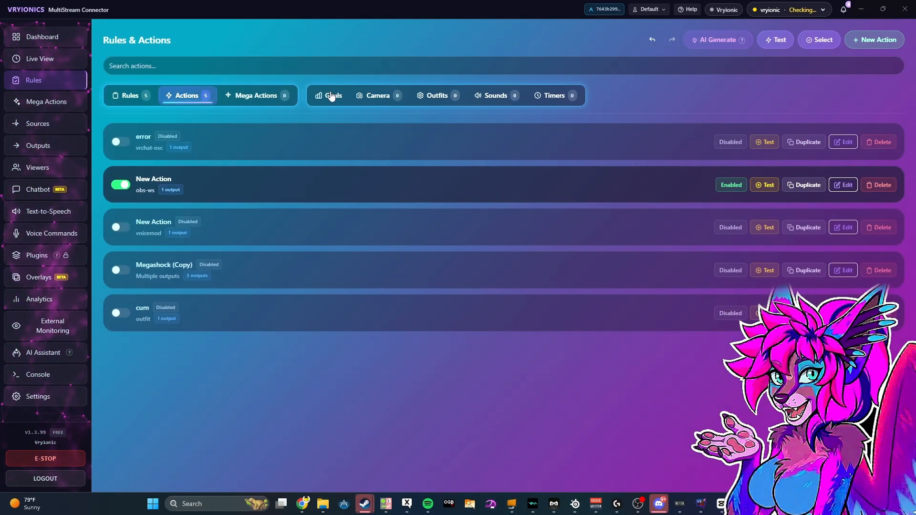
click(844, 185)
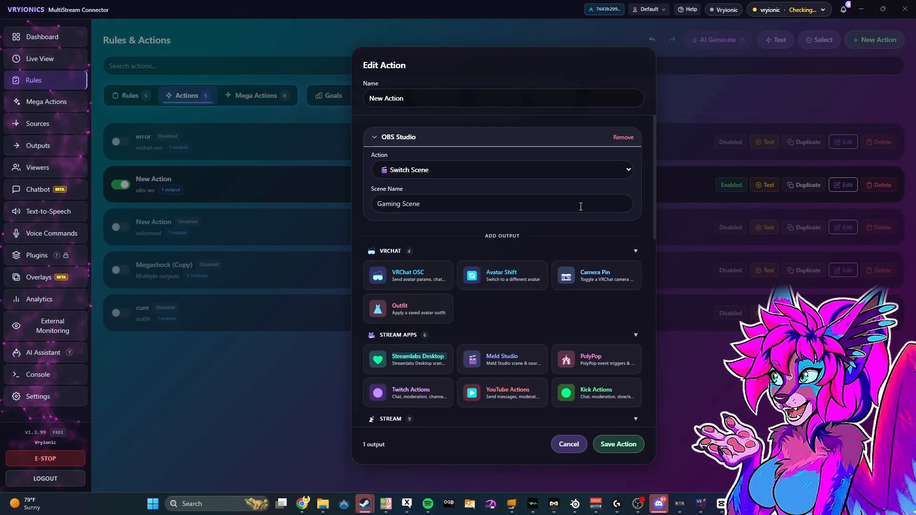
scroll(476, 231, down, 5)
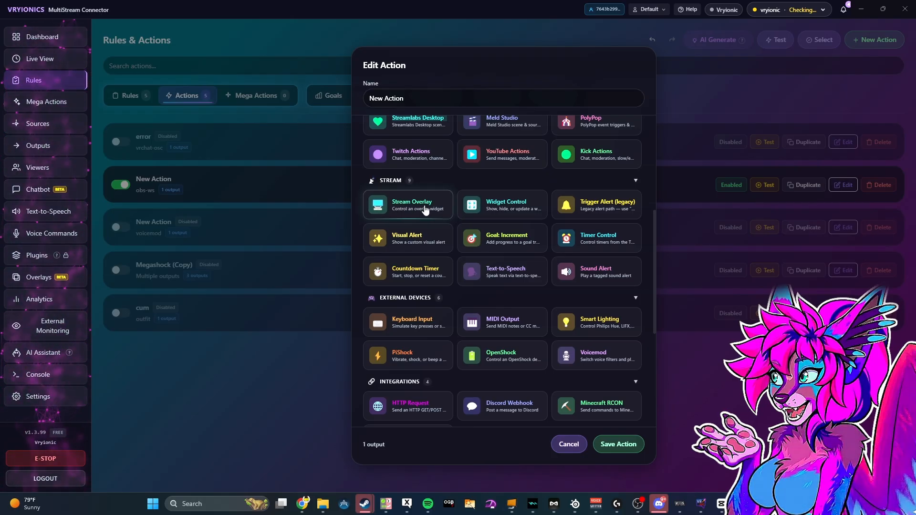
scroll(454, 220, down, 2)
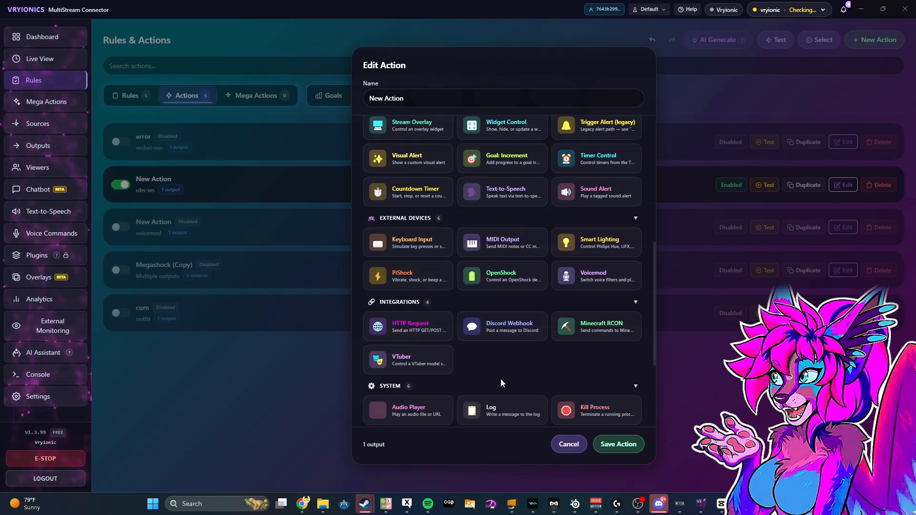
scroll(422, 362, down, 2)
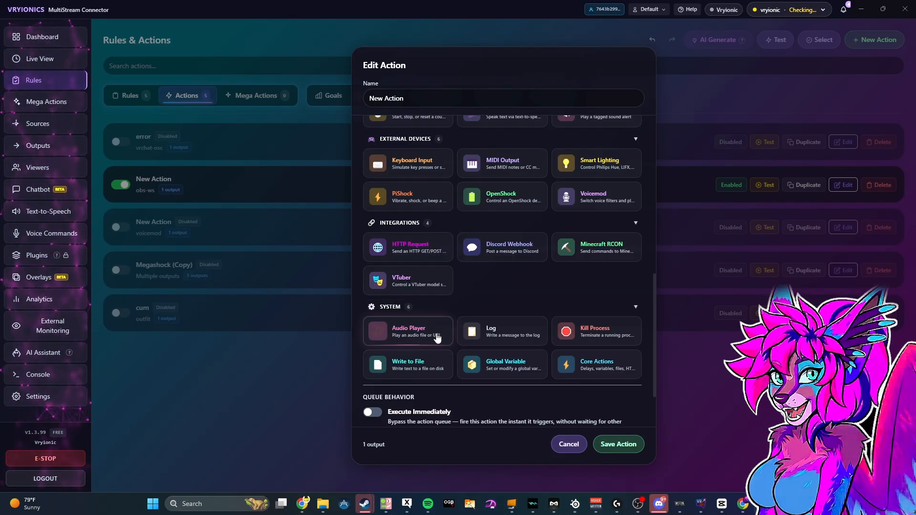
click(569, 444)
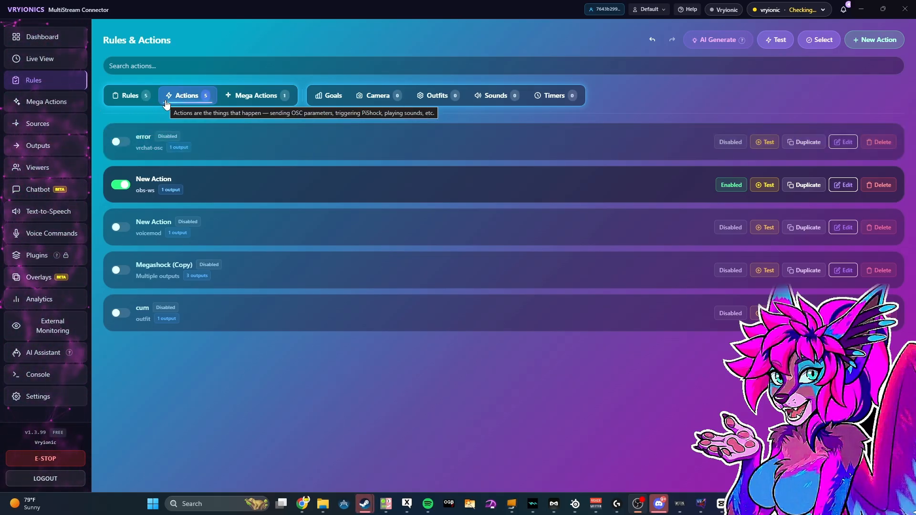
Review the Main like goal's tracking options, add another action to trigger on reach, and save the goal.
click(336, 95)
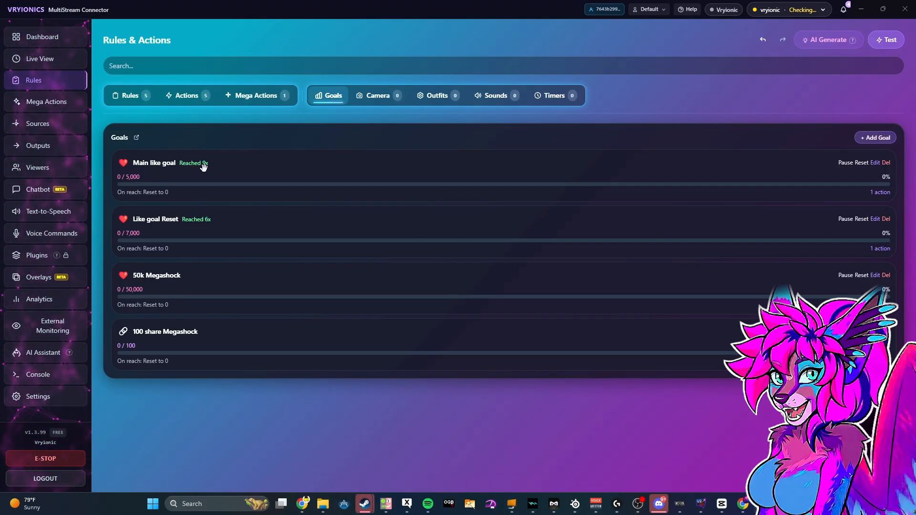
click(875, 162)
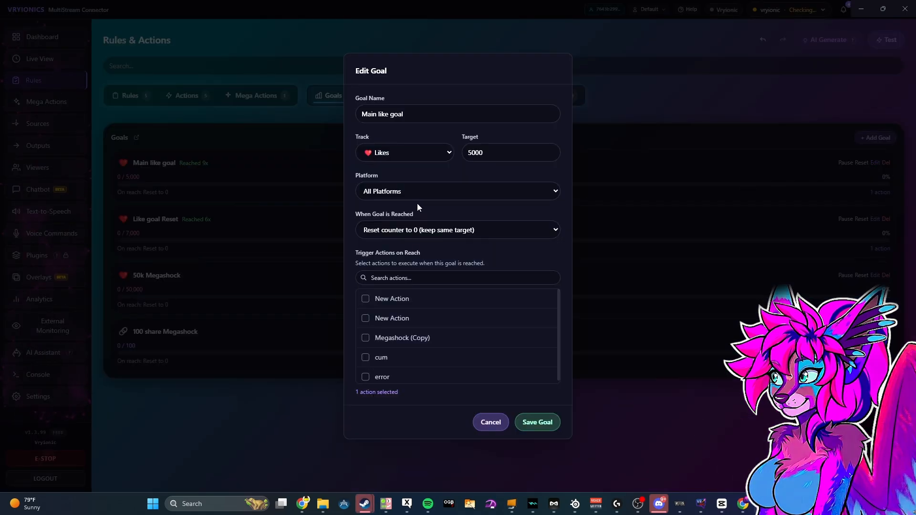
click(394, 153)
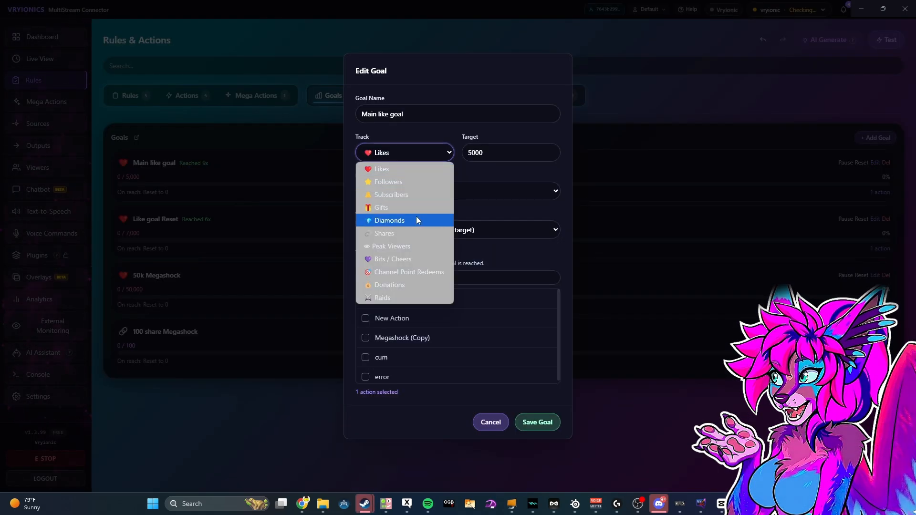
click(487, 210)
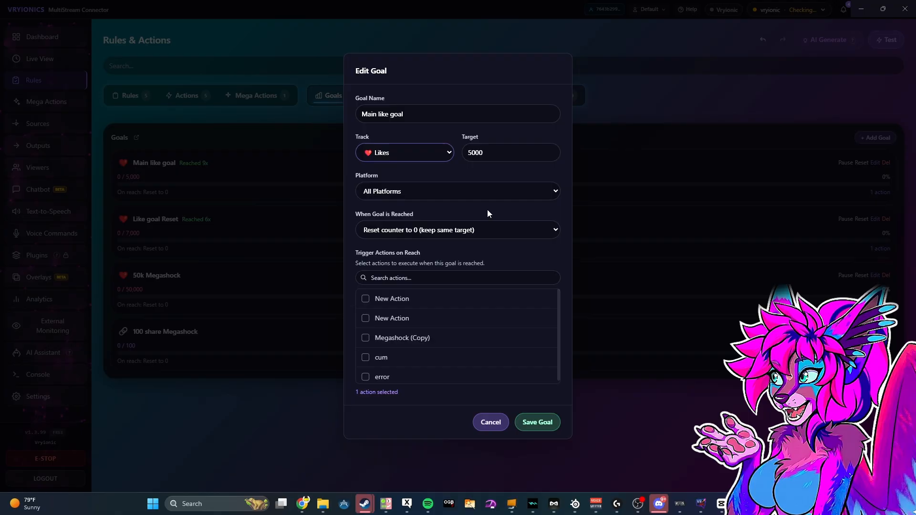
scroll(444, 323, down, 1)
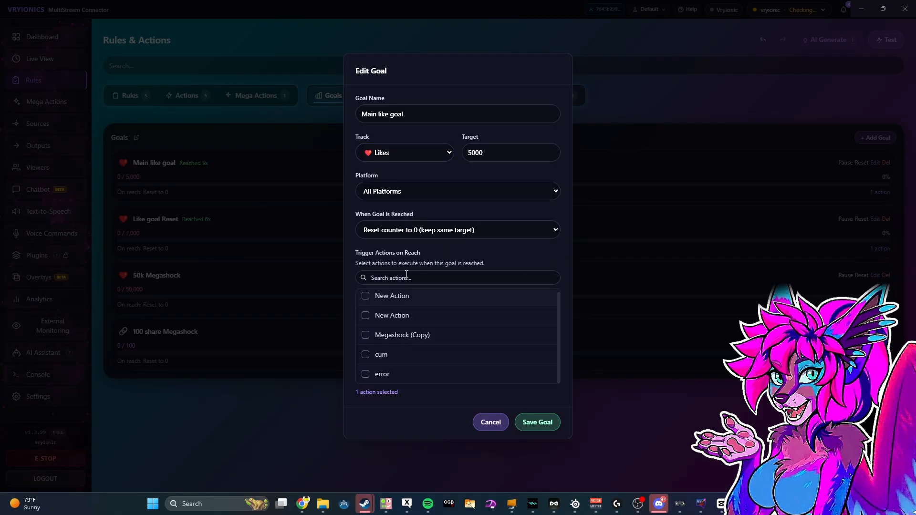
scroll(415, 317, up, 1)
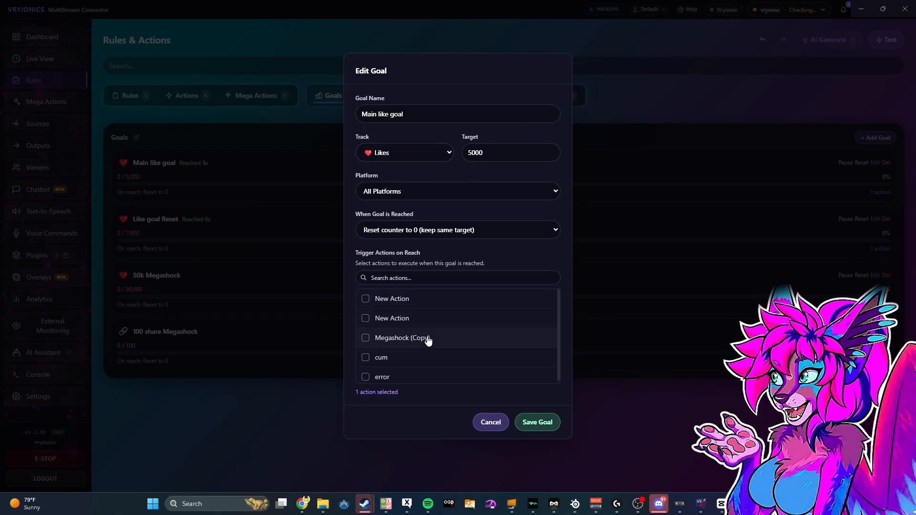
click(539, 422)
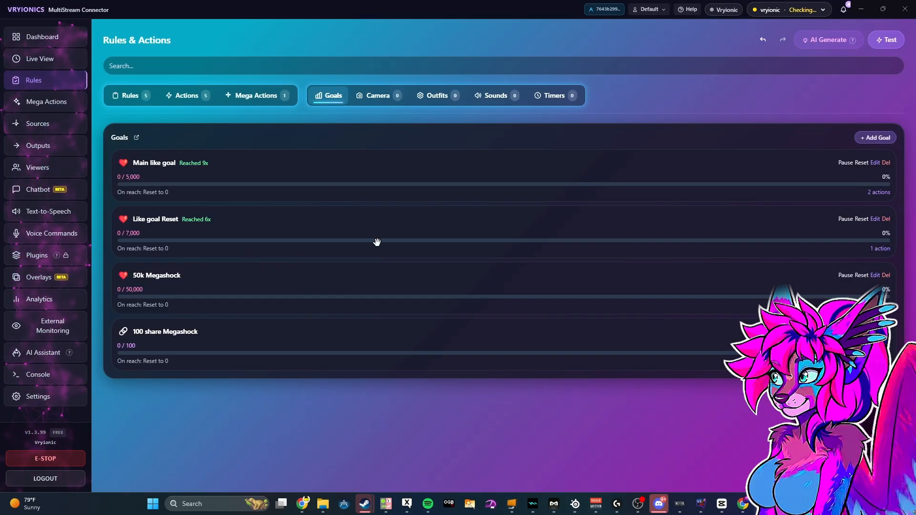
Examine the settings for a new sound alert and close the form without creating one.
click(490, 95)
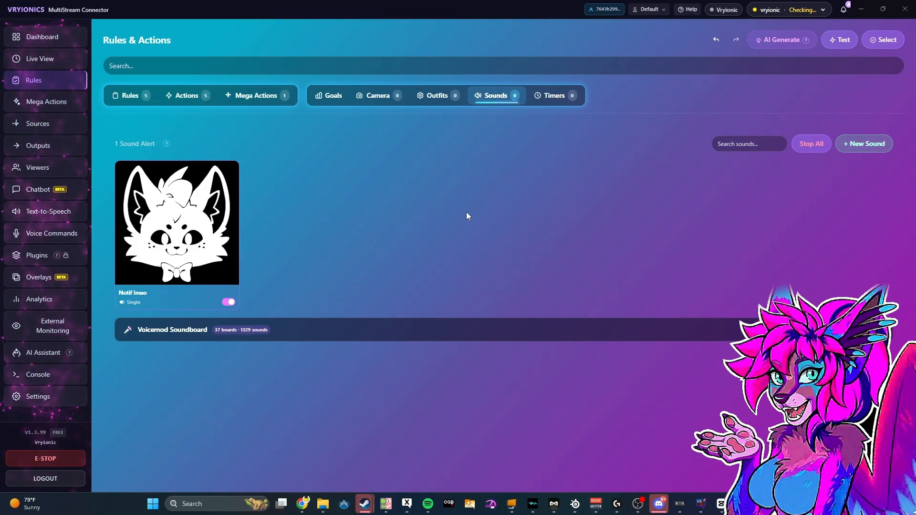
click(871, 147)
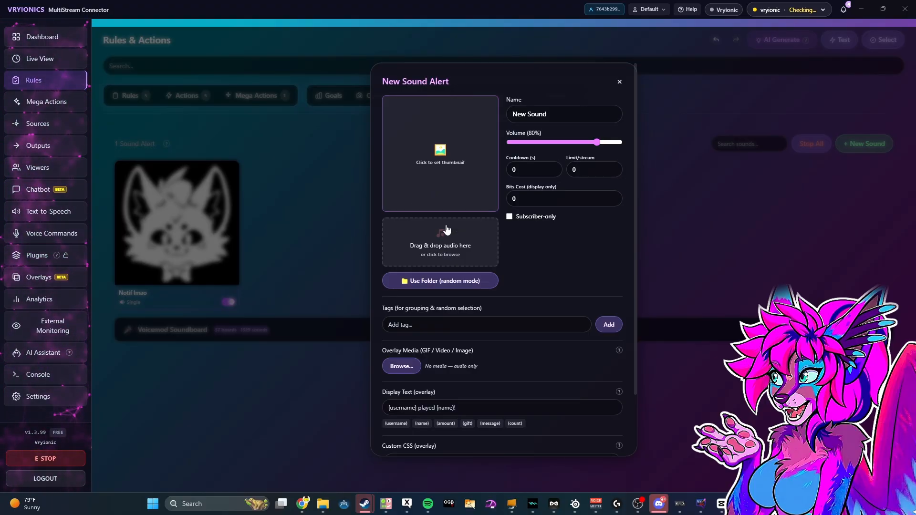
click(328, 239)
Review the Notif lmao sound alert's settings, preview its sound, and close the alert without changes.
click(205, 171)
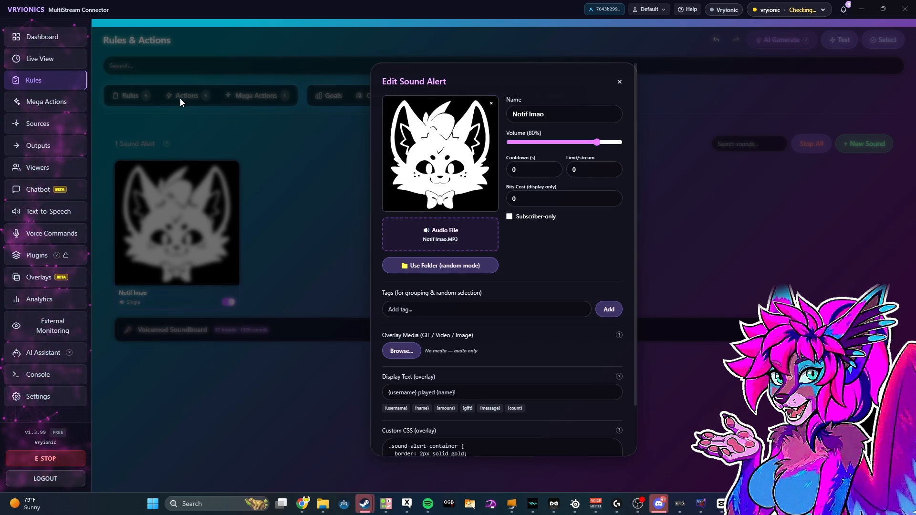
scroll(476, 241, down, 1)
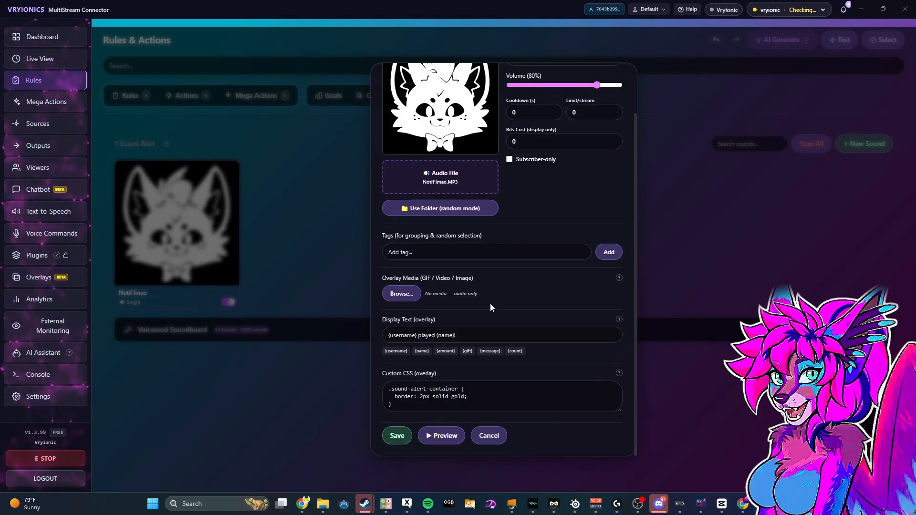
click(443, 439)
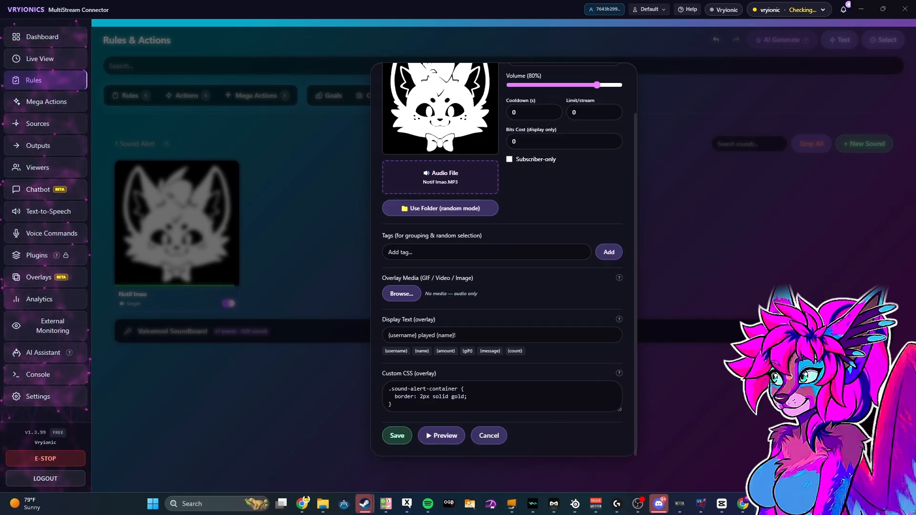
click(485, 438)
Try to add a Sound Alert output with the specific sound Notif lmao to the OBS Studio New Action.
click(200, 98)
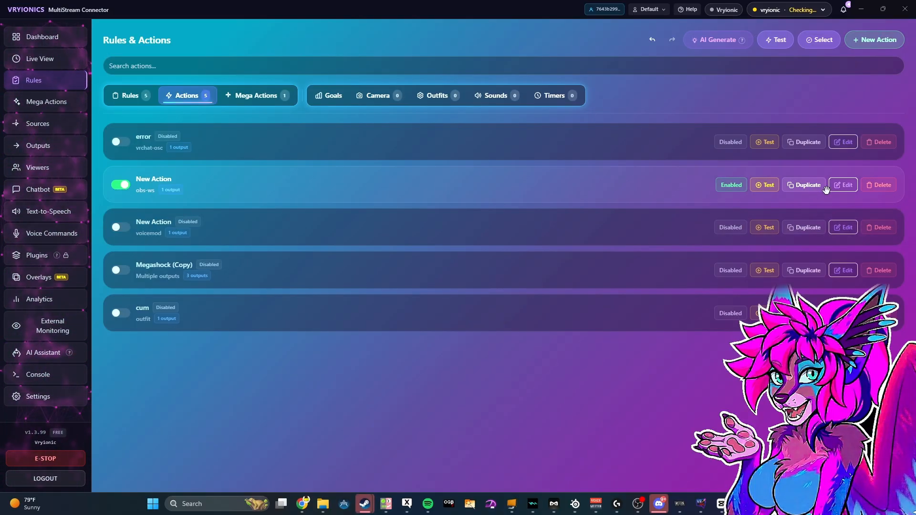
click(844, 185)
scroll(588, 283, down, 5)
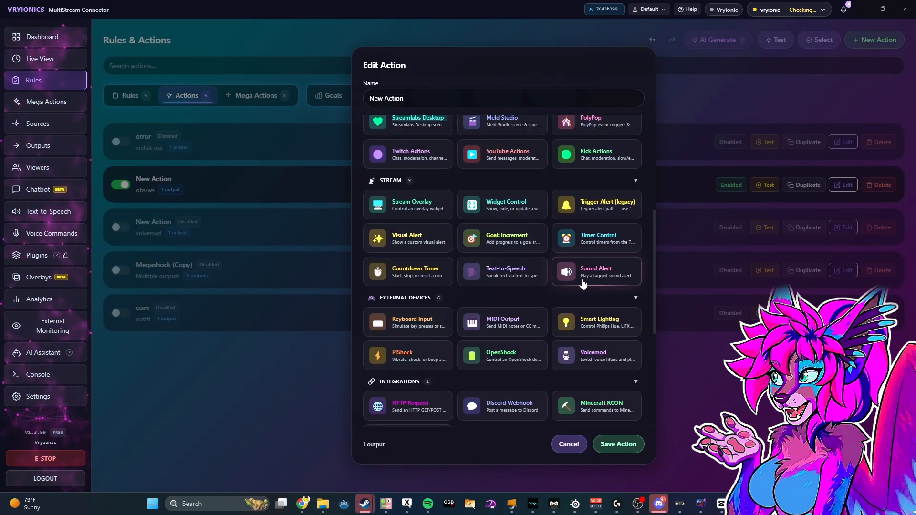
click(583, 283)
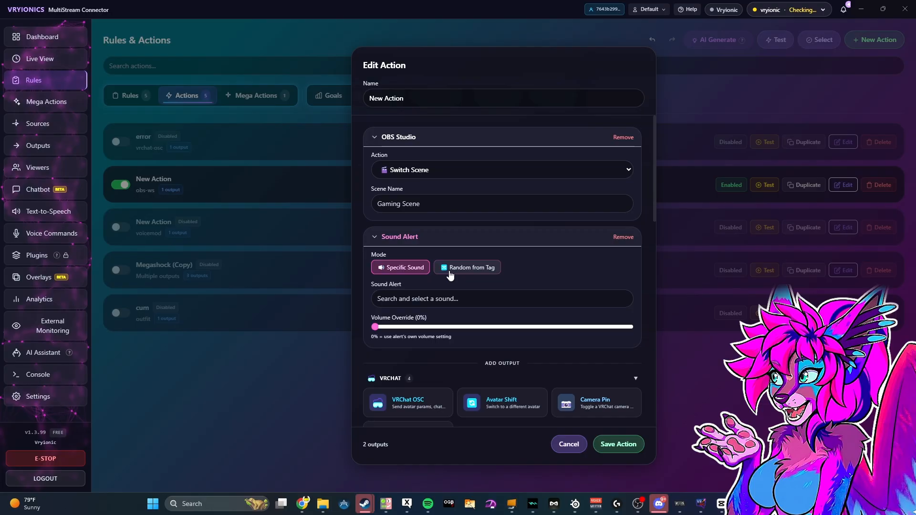
click(424, 301)
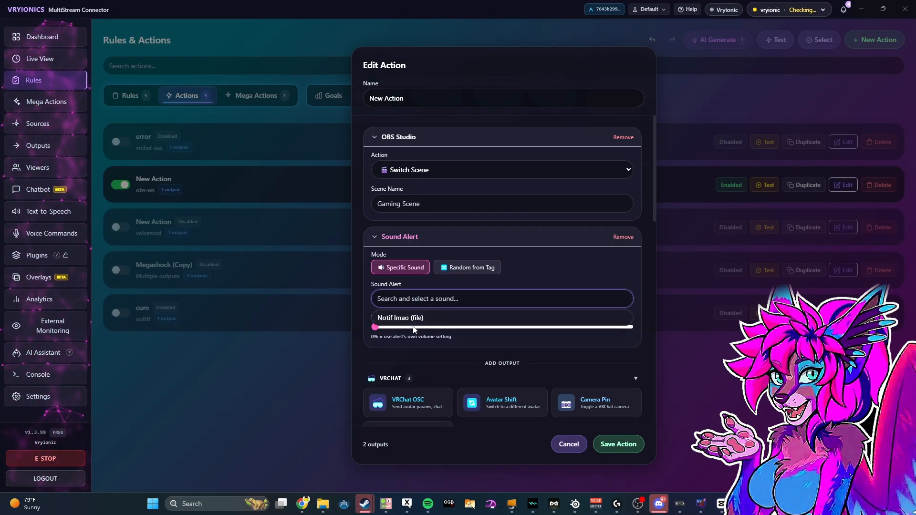
click(381, 317)
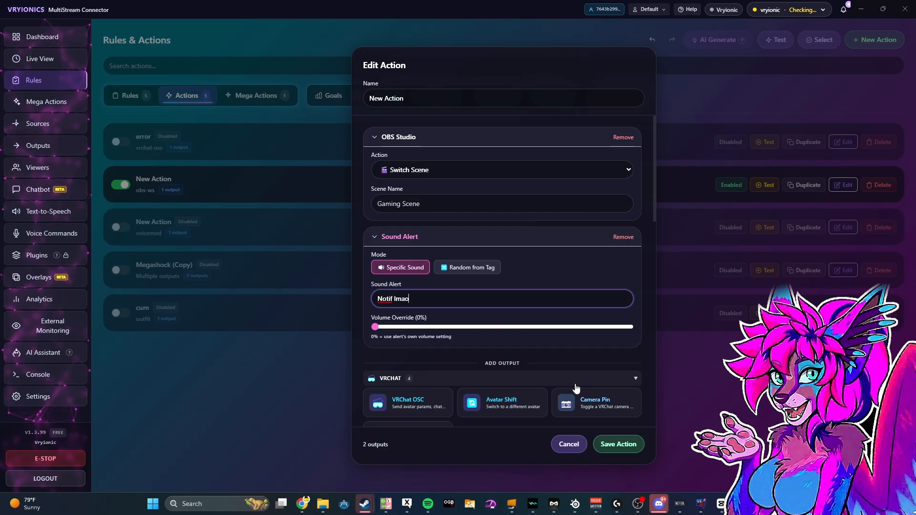
click(637, 443)
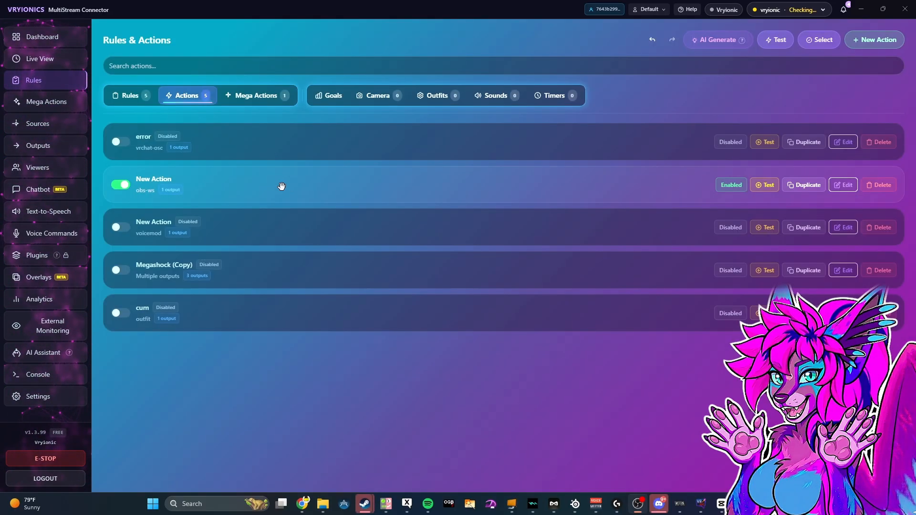
Look over the Text-to-Speech settings and check the engine choices, keeping TikTok TTS selected.
click(62, 217)
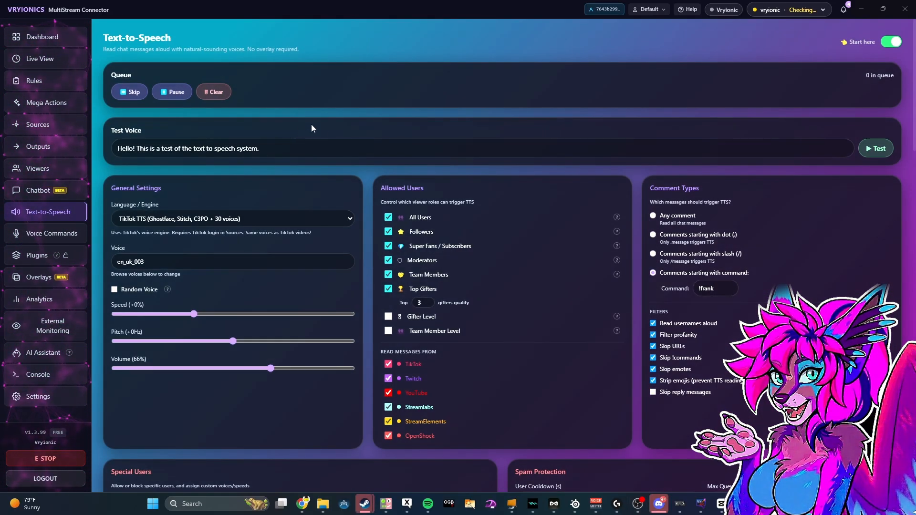
scroll(390, 126, down, 3)
scroll(389, 130, up, 3)
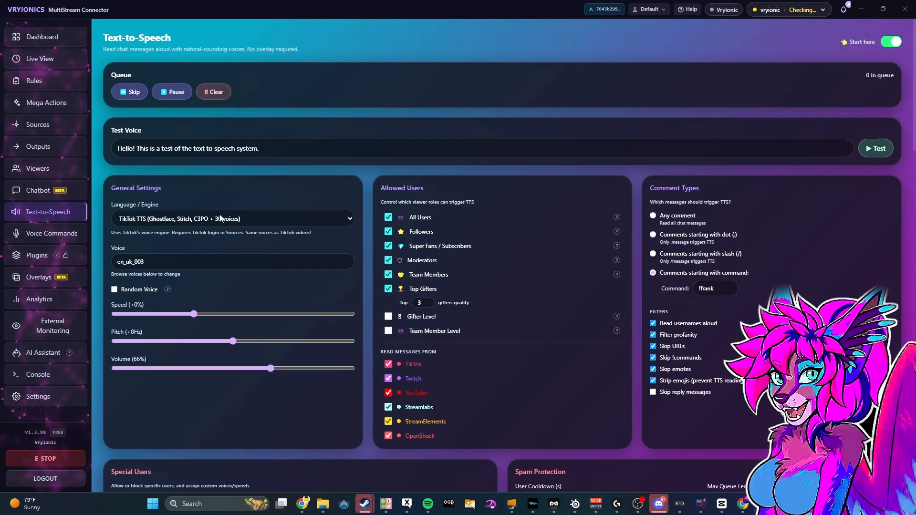
click(242, 219)
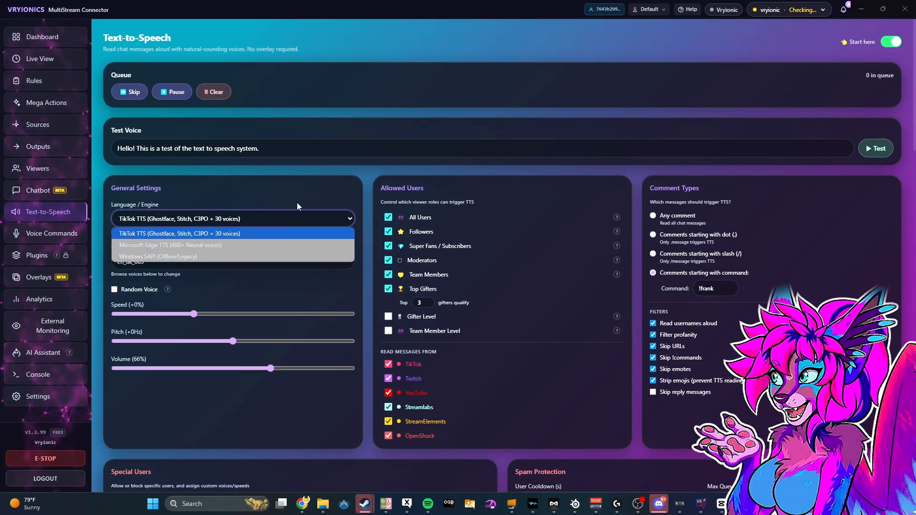
click(181, 234)
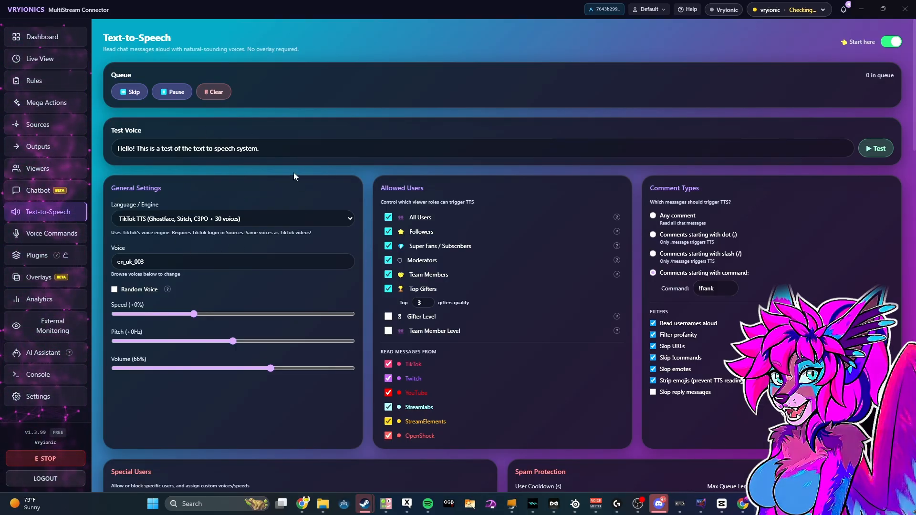
Examine the Text-to-Speech spam protection, message template, TikTok voice browser and event announcement settings.
scroll(350, 174, down, 1)
scroll(350, 173, down, 15)
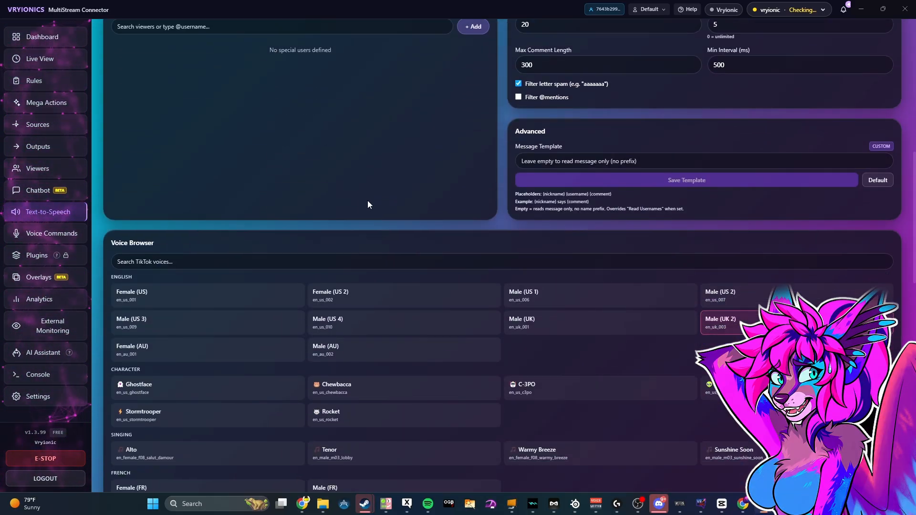
scroll(378, 218, down, 10)
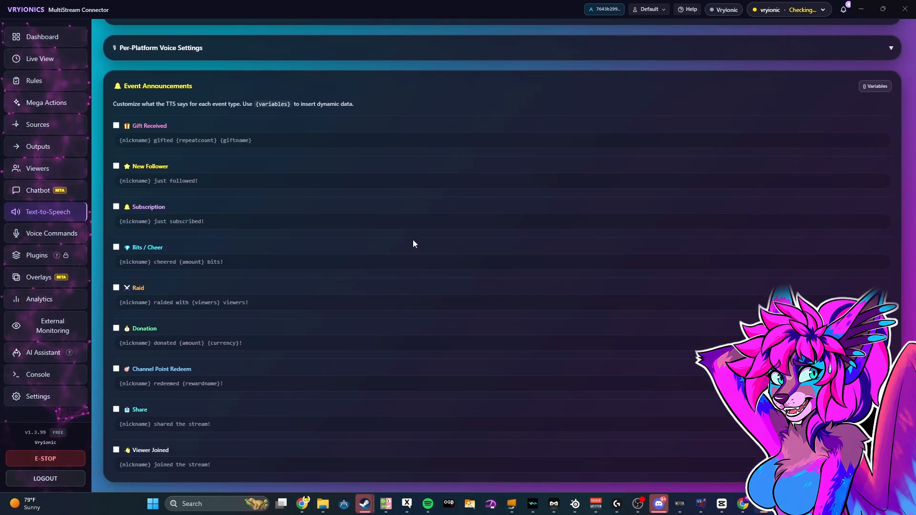
scroll(397, 231, up, 8)
scroll(322, 193, up, 15)
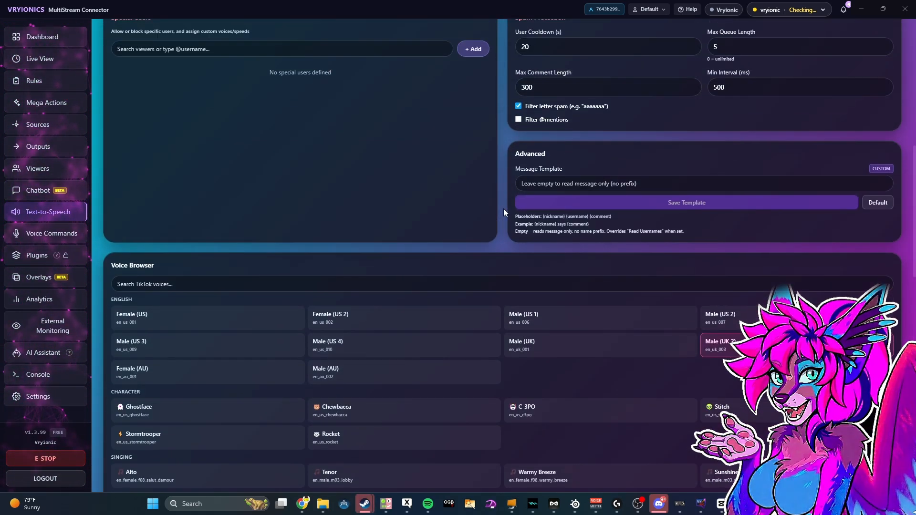
scroll(516, 230, up, 3)
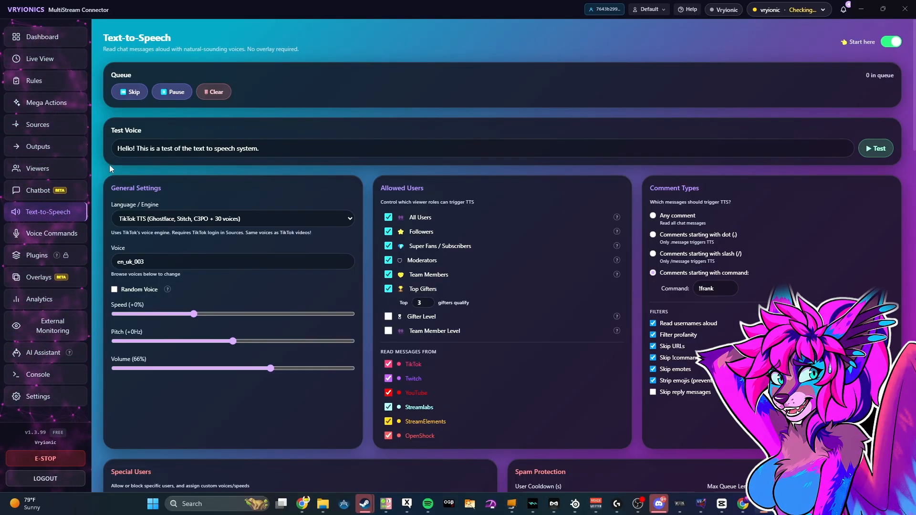
Review the Voice Commands page, checking the input device and language choices in its audio settings.
click(51, 234)
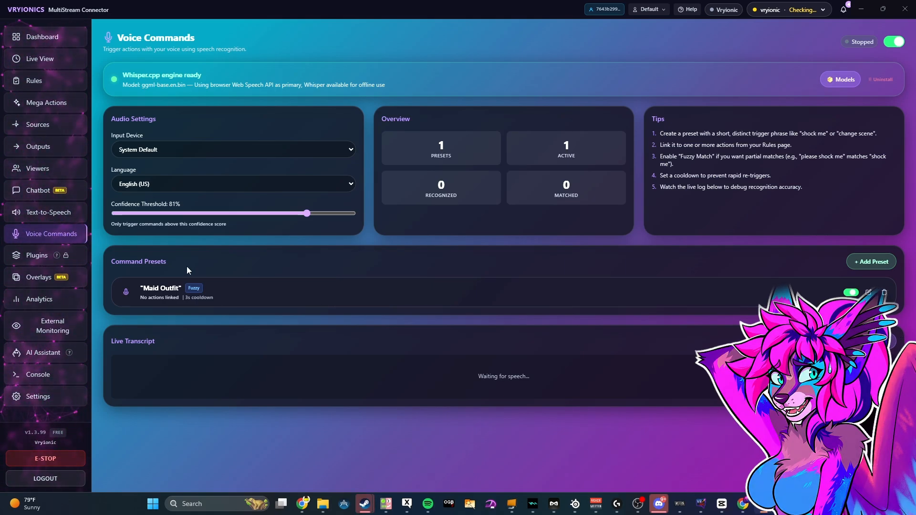
click(282, 146)
click(276, 157)
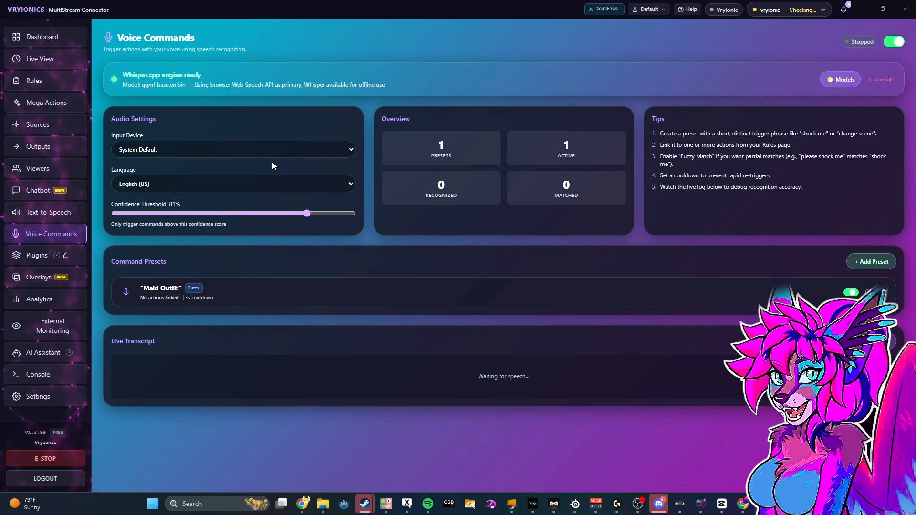
click(239, 185)
click(234, 155)
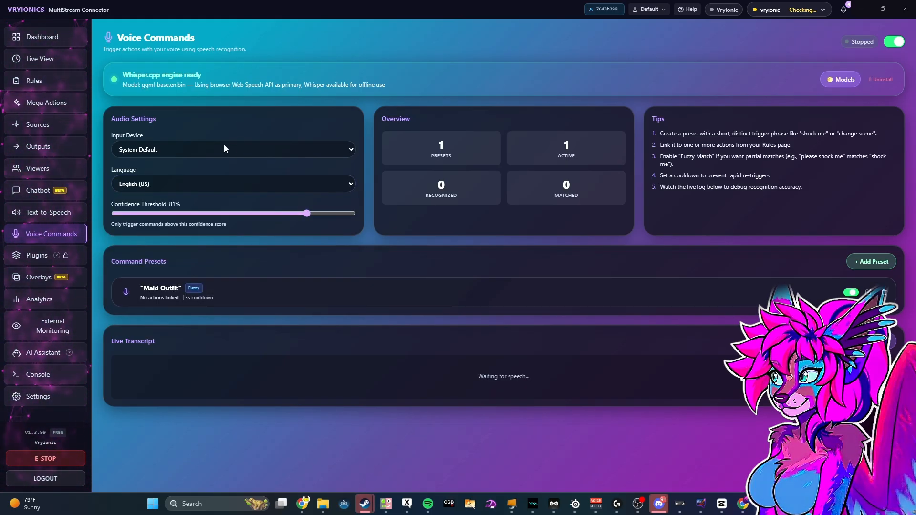
Check the available microphone choices for the voice commands' input device.
click(222, 144)
click(266, 133)
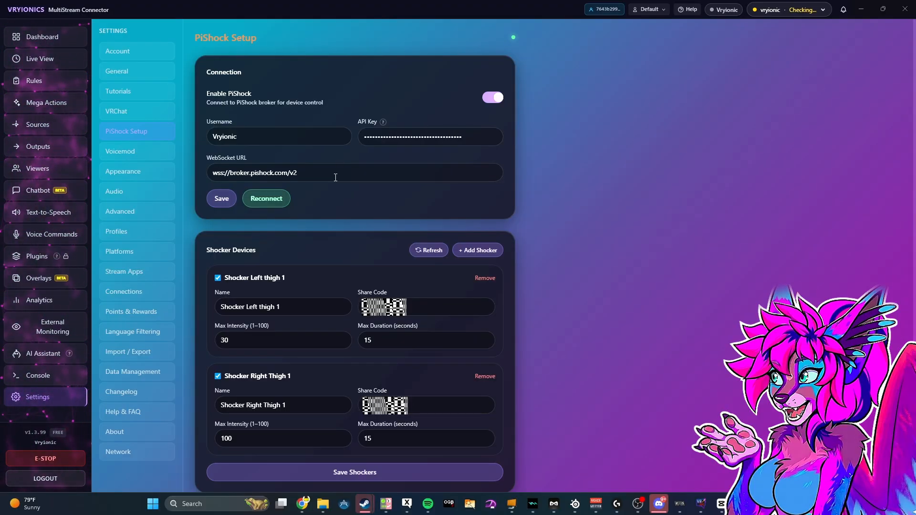
Look over the PiShock connection, shocker device and test control settings, and the Voicemod connection and voice list.
scroll(322, 235, down, 3)
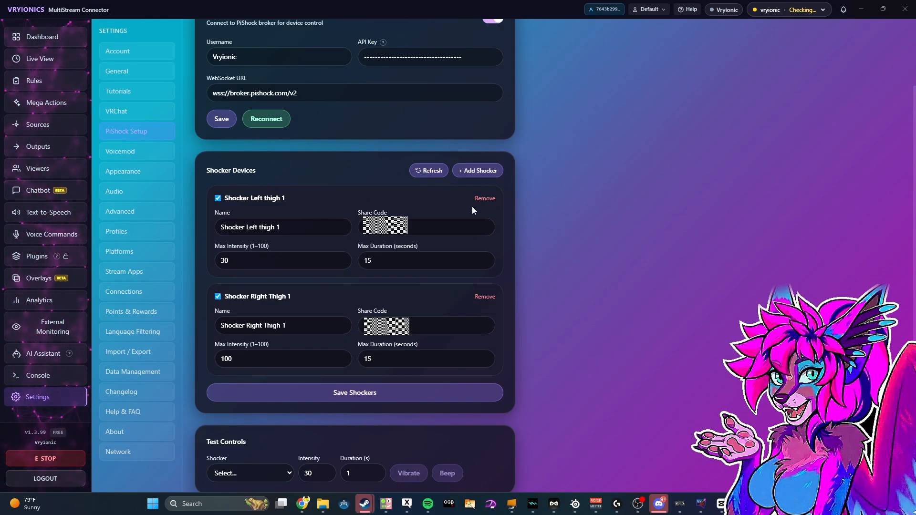
scroll(457, 277, down, 1)
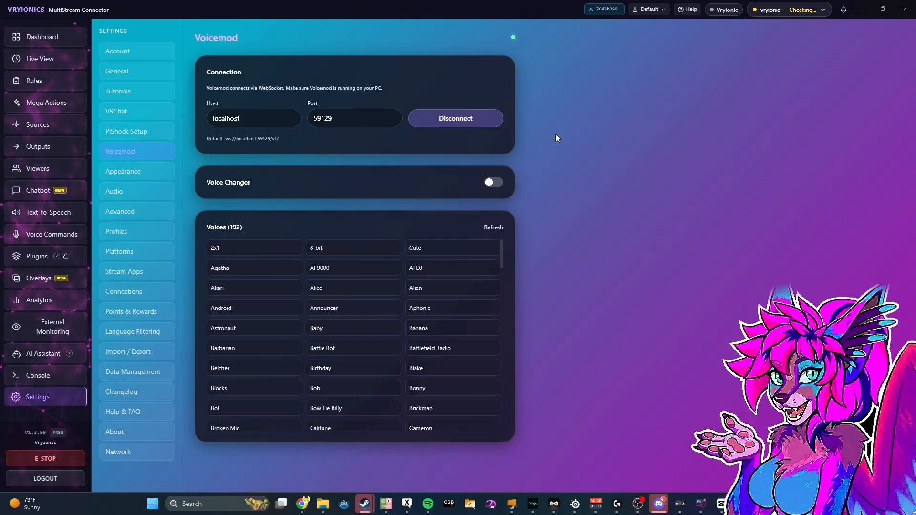
scroll(400, 287, down, 8)
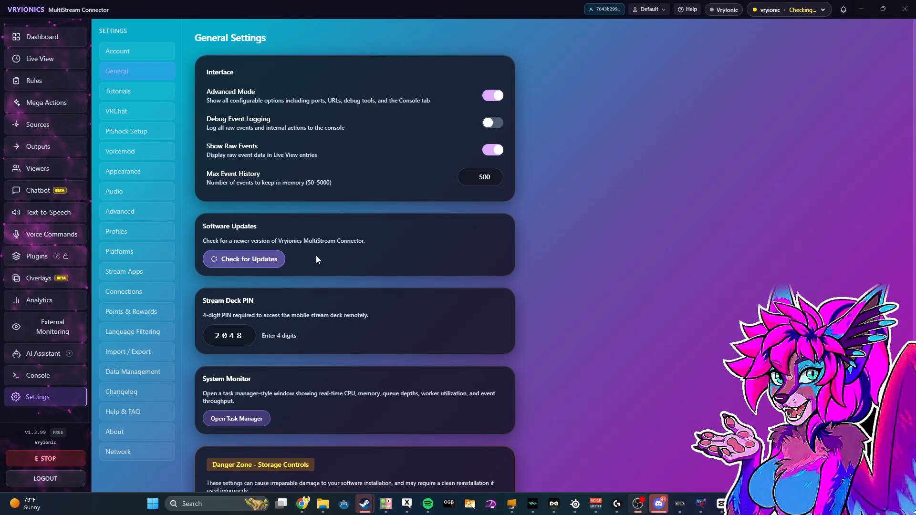
Review the General settings down to the danger zone and unlock its storage controls to look through them.
scroll(276, 335, down, 2)
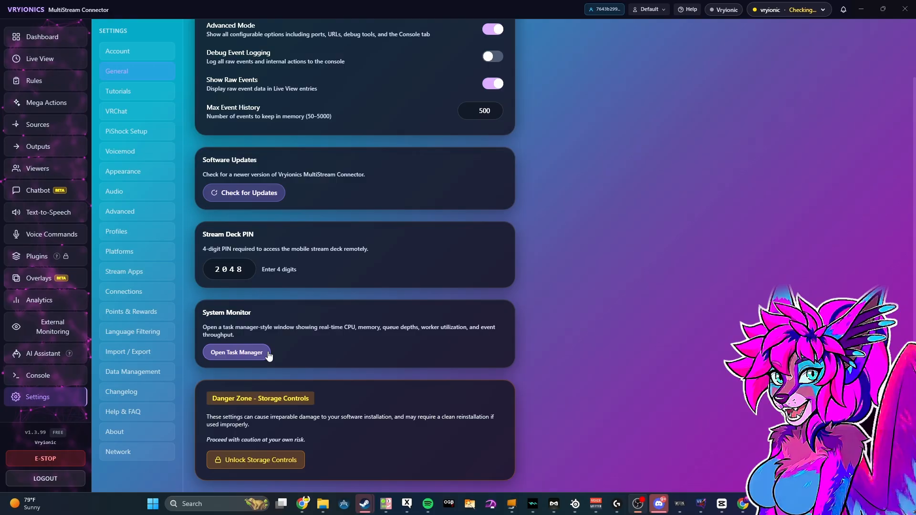
click(265, 459)
scroll(450, 323, down, 2)
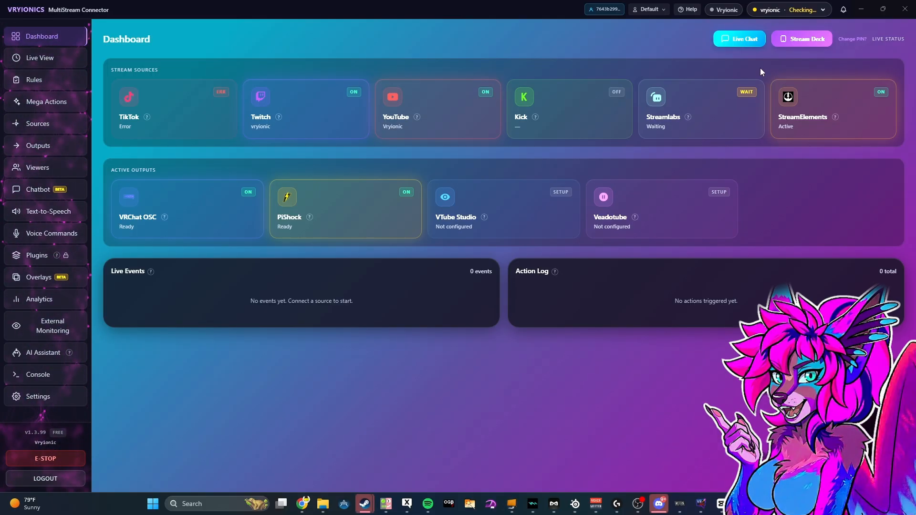
Open the Live Chat window from the Dashboard, widen it, look over its platform and event filters, and close it.
click(743, 40)
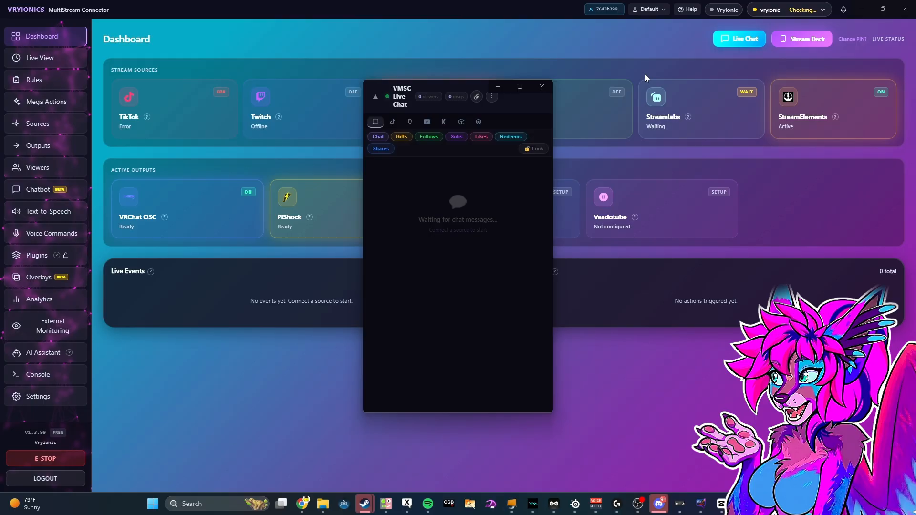
drag(558, 119, 642, 118)
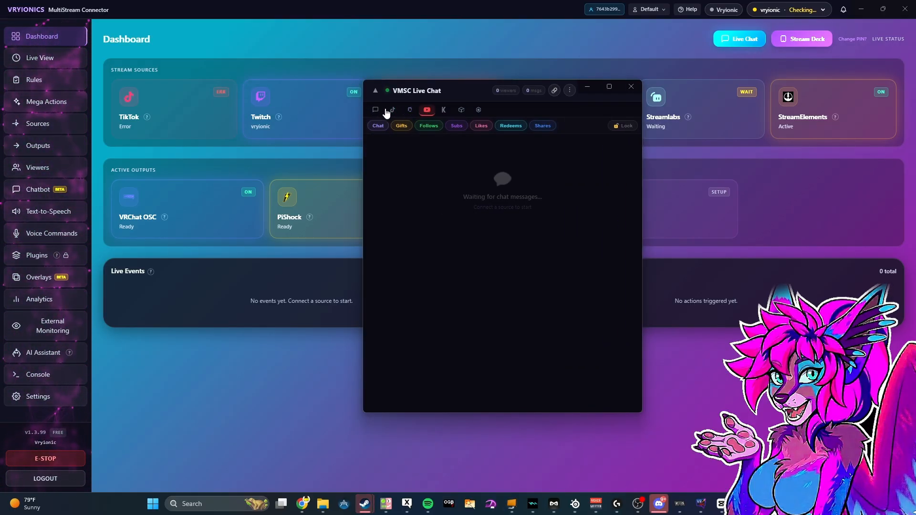
click(634, 87)
Open the Stream Deck window, widen and reposition it to examine its stats, goals, rule controls and options, and close it.
click(802, 39)
drag(555, 201, 659, 204)
drag(473, 91, 379, 101)
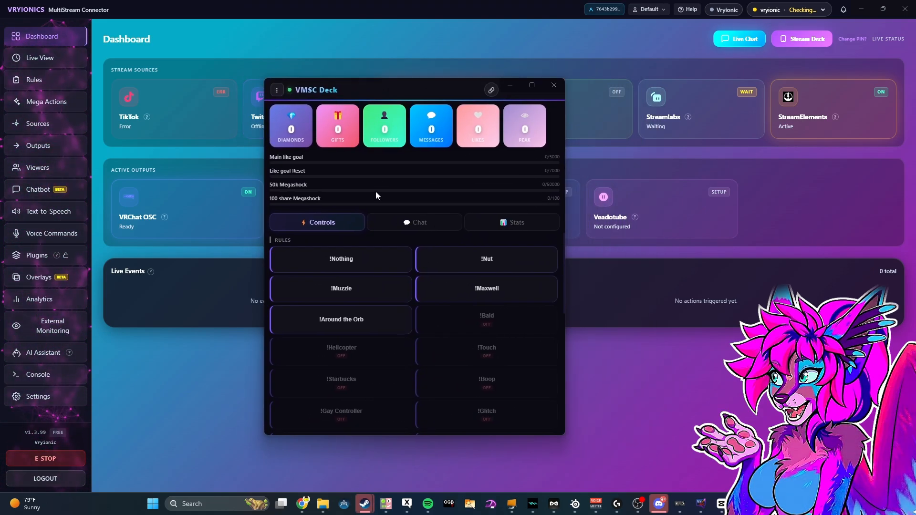
click(275, 92)
click(535, 164)
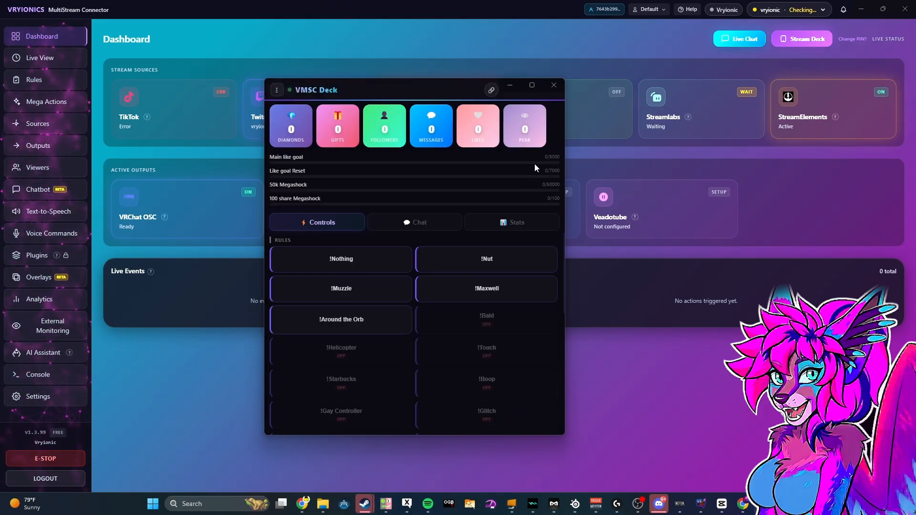
click(554, 85)
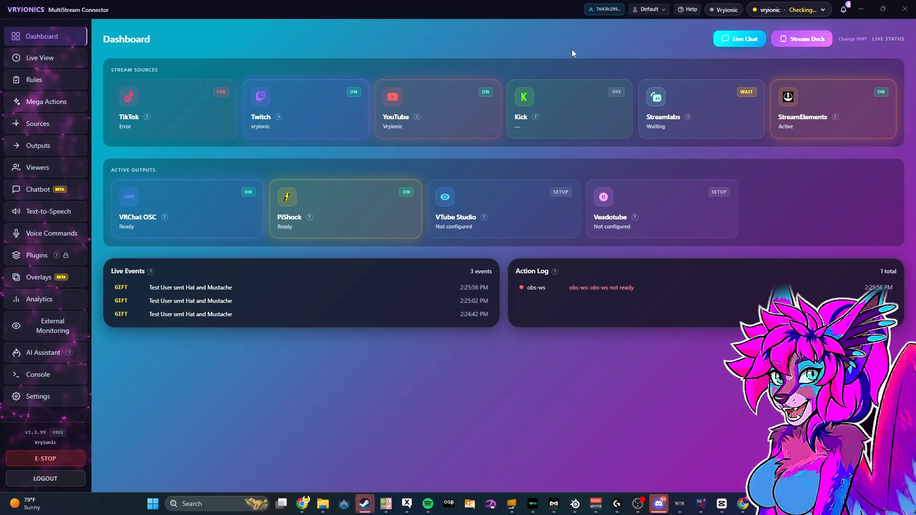
Review the Goals and Outfits sections of Rules & Actions and return to the rules list.
click(60, 80)
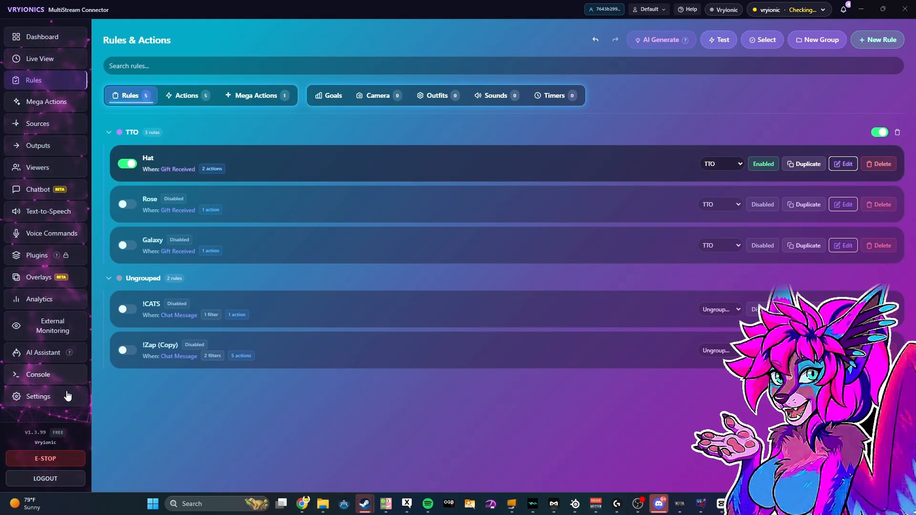
click(335, 97)
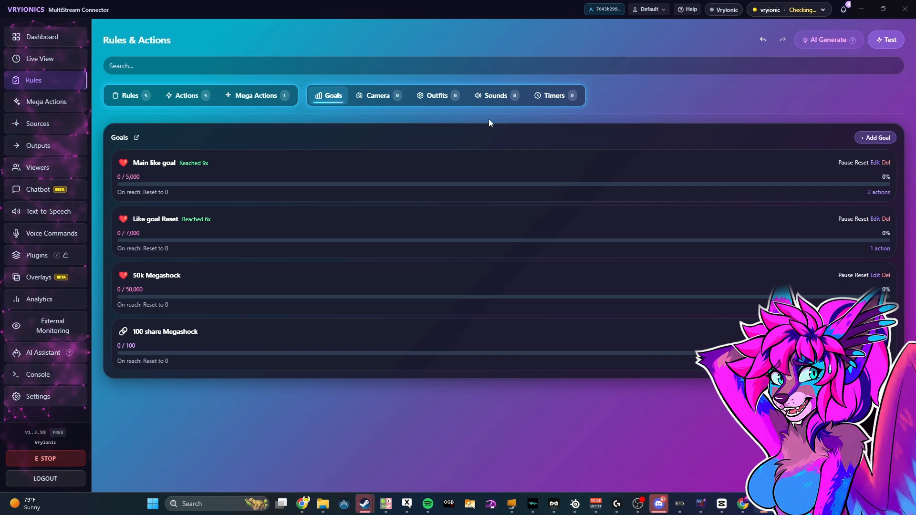
click(441, 97)
click(125, 100)
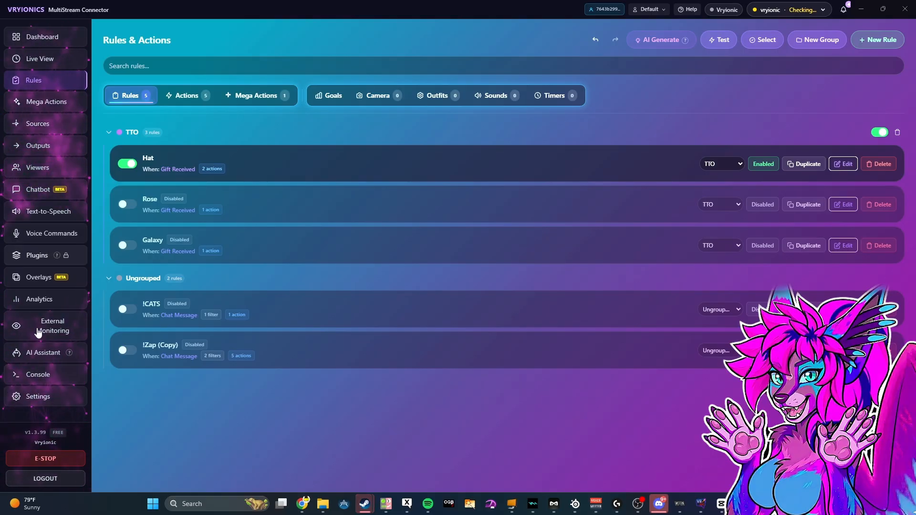
View the account subscription settings and check the platform connection status list from the Dashboard.
click(48, 401)
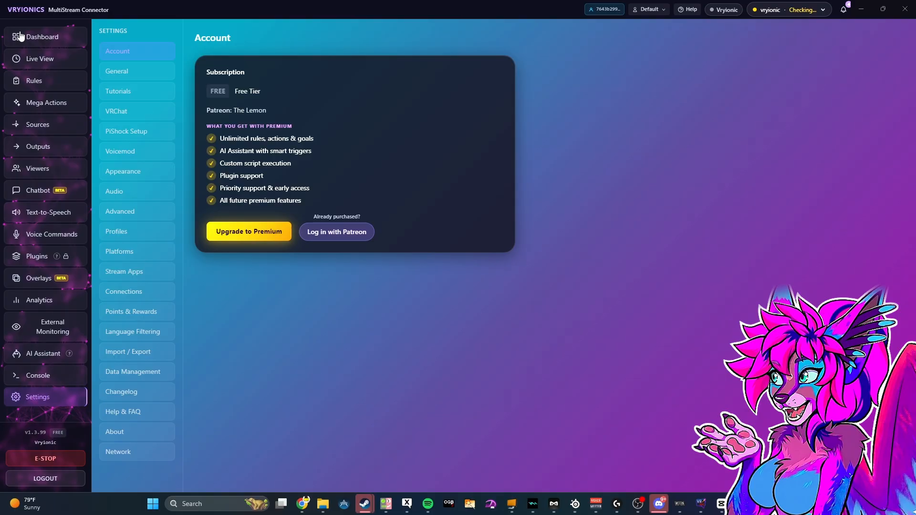
click(43, 37)
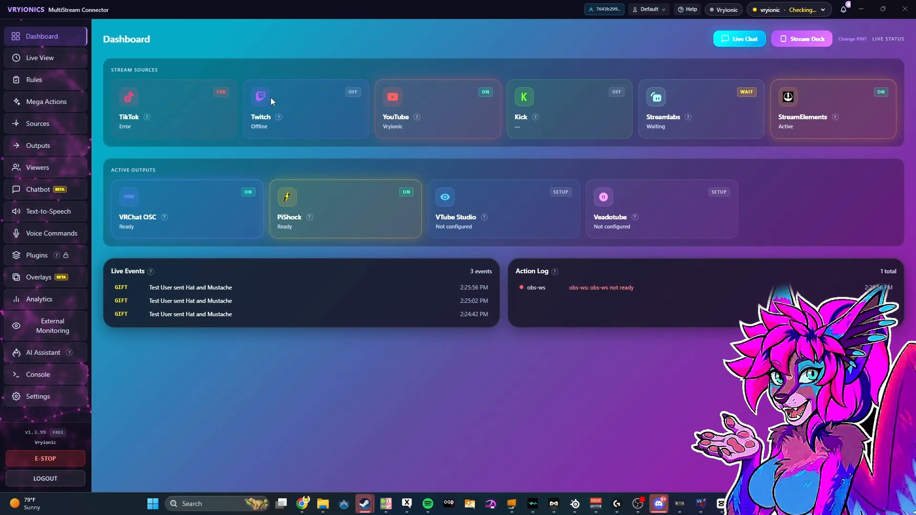
click(774, 11)
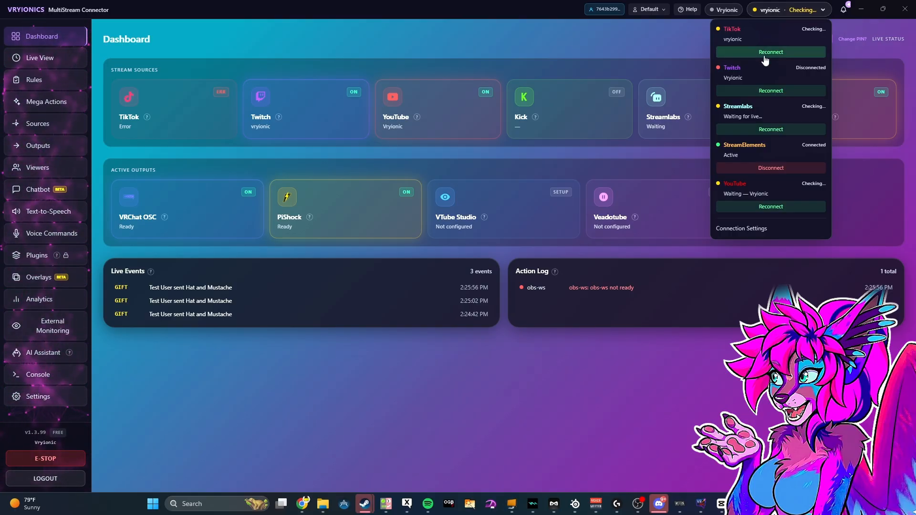
click(595, 55)
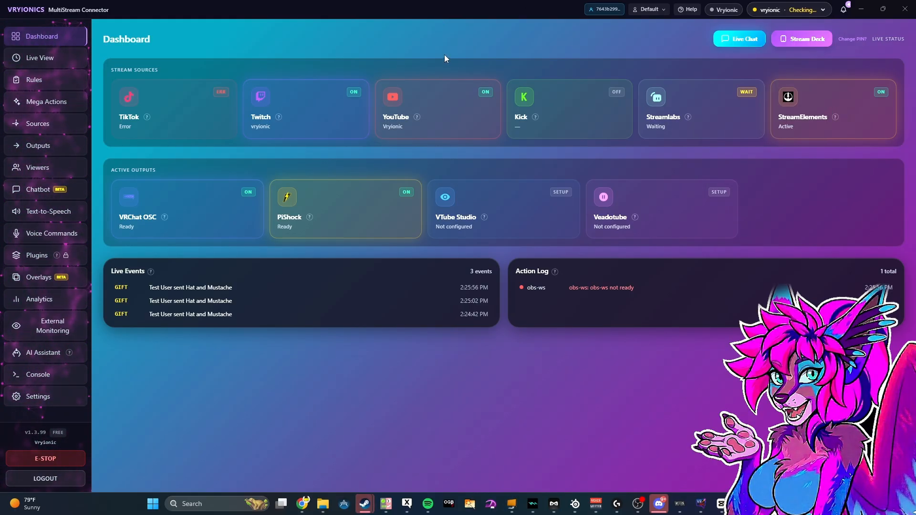